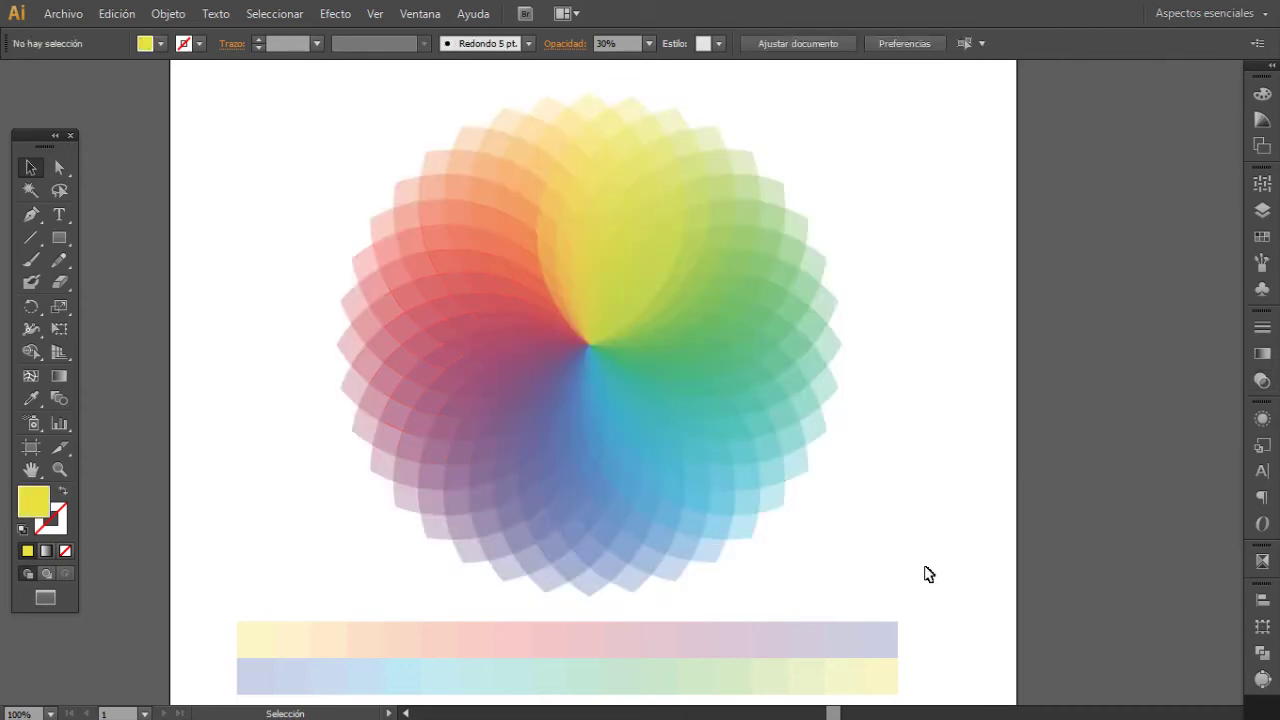
# - Hide the colores layer containing the colour bars
pyautogui.click(859, 638)
pyautogui.click(1262, 210)
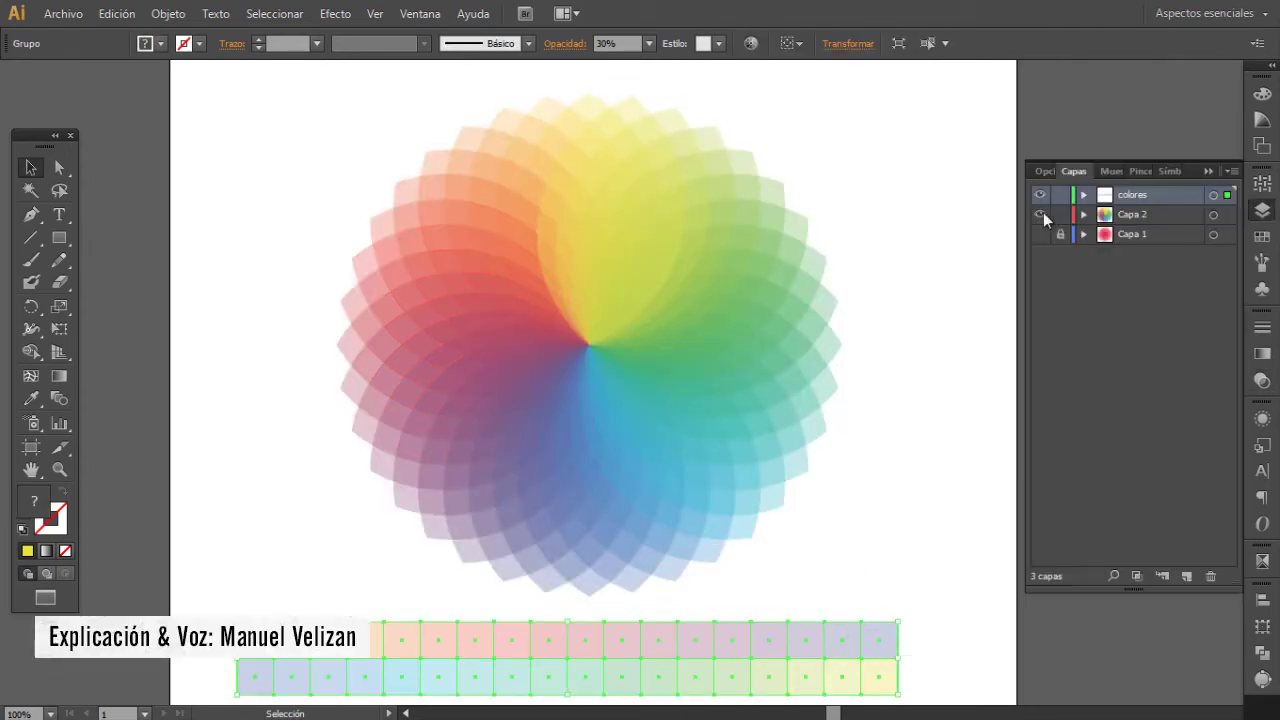
pyautogui.click(1040, 194)
pyautogui.scroll(1, 925, 386)
pyautogui.scroll(1, 925, 386)
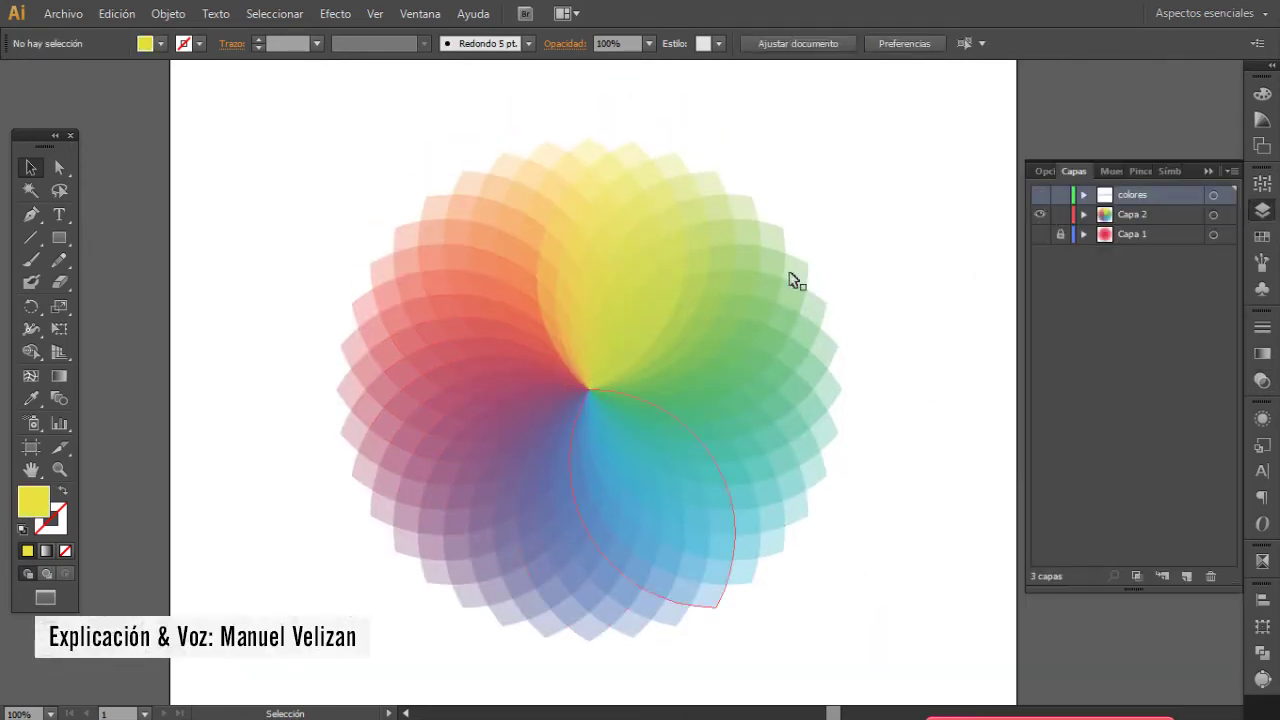
# - Try 70% opacity on the whole flower
pyautogui.click(1213, 214)
pyautogui.click(1262, 380)
pyautogui.click(1229, 338)
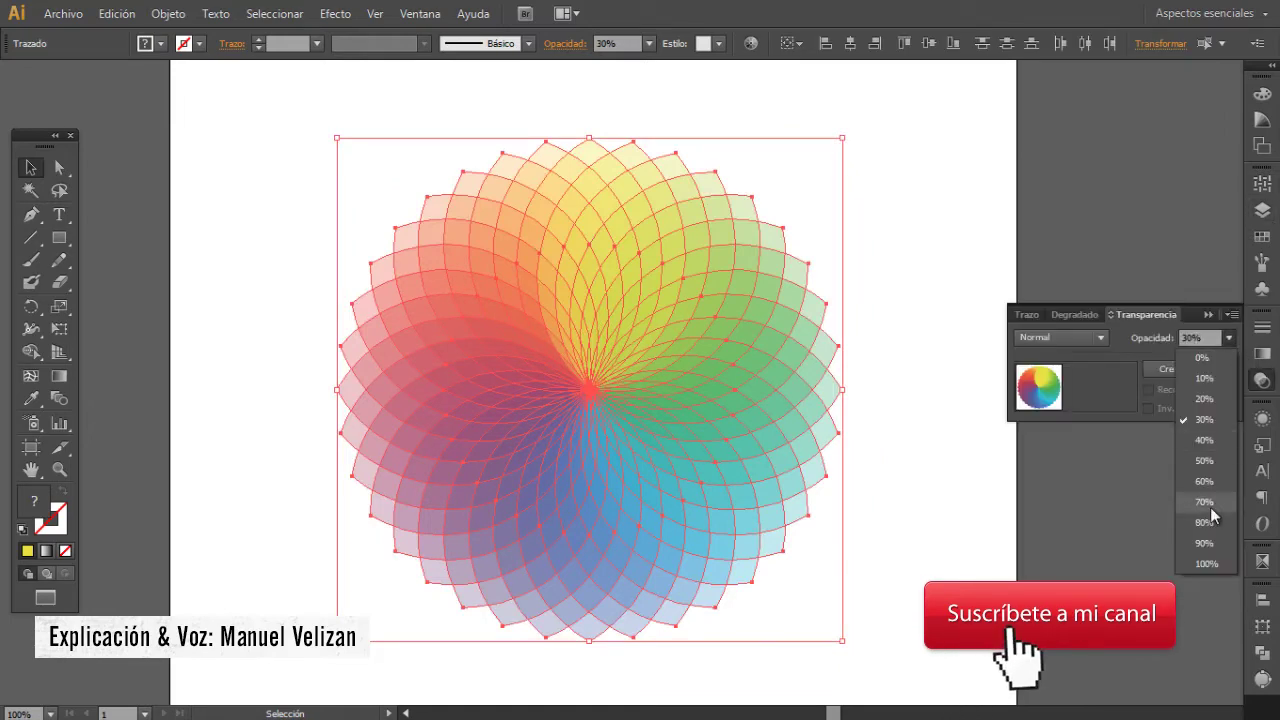
pyautogui.click(1210, 502)
# - Set the whole flower to Multiplicar blending with 30% opacity
pyautogui.hotkey('ctrl', 'shift', 'a')
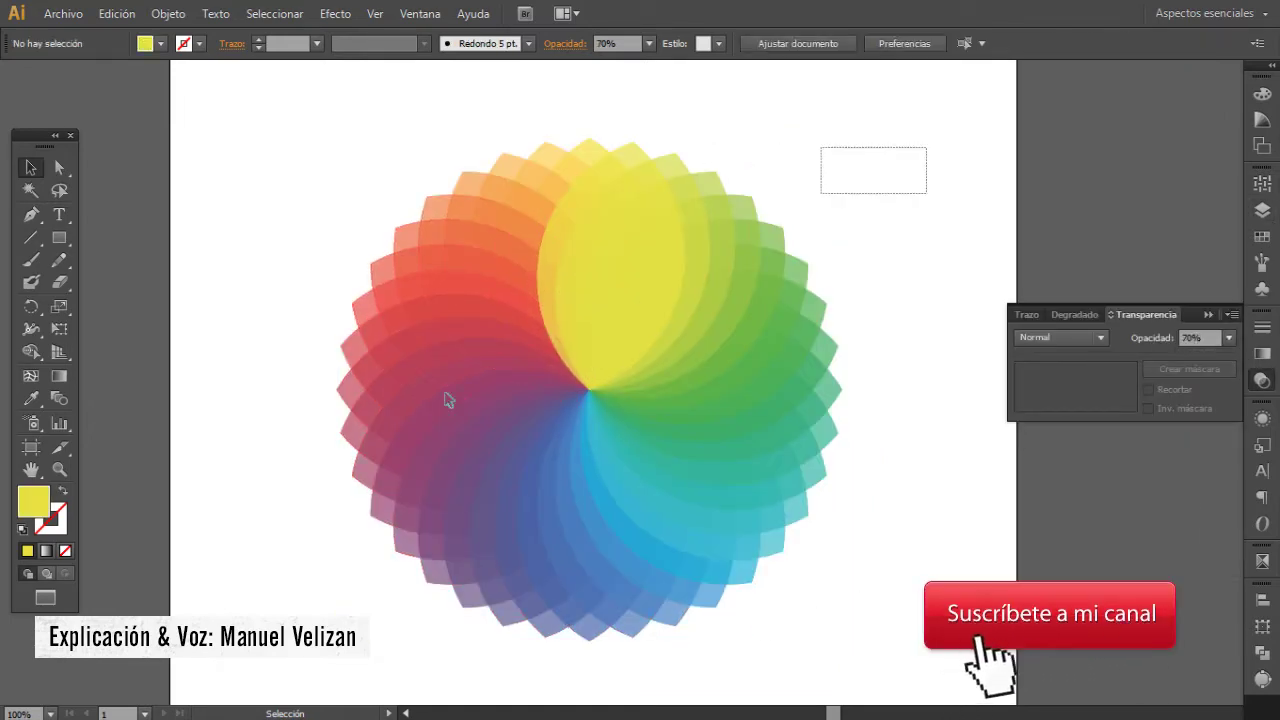
pyautogui.hotkey('ctrl', 'a')
pyautogui.click(1072, 340)
pyautogui.click(1050, 403)
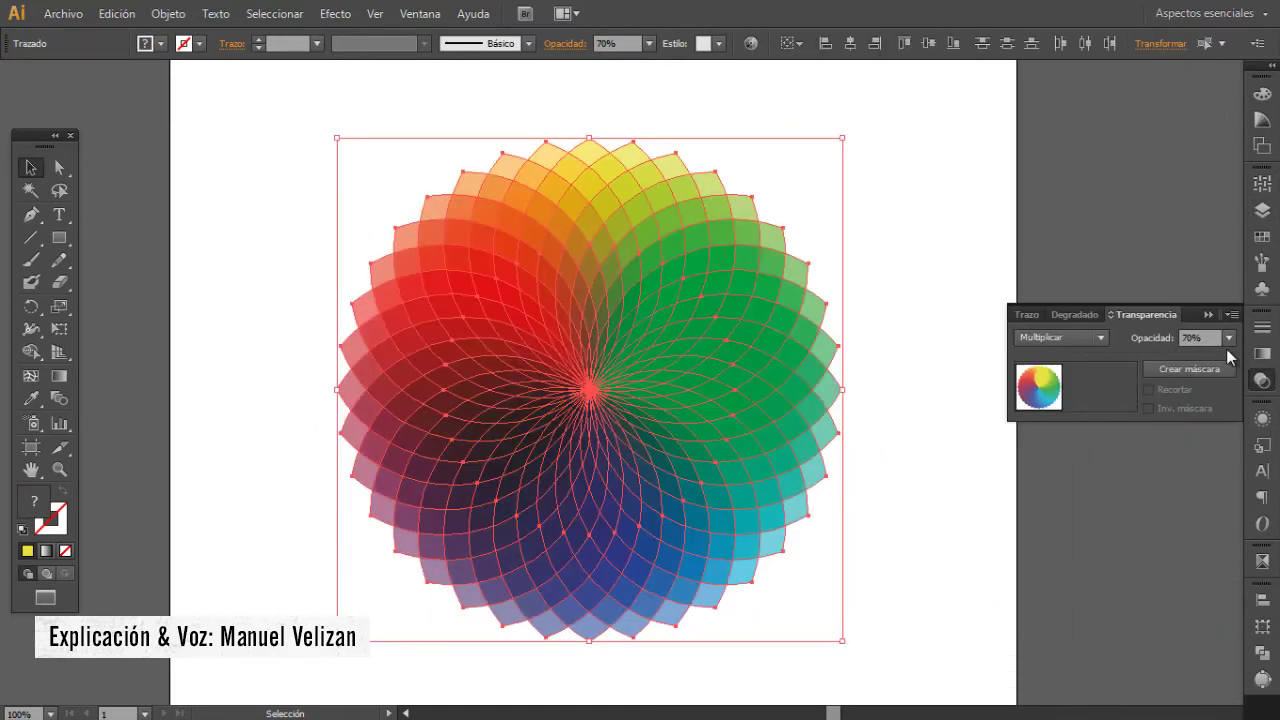
pyautogui.click(1229, 338)
pyautogui.click(1205, 441)
pyautogui.click(920, 323)
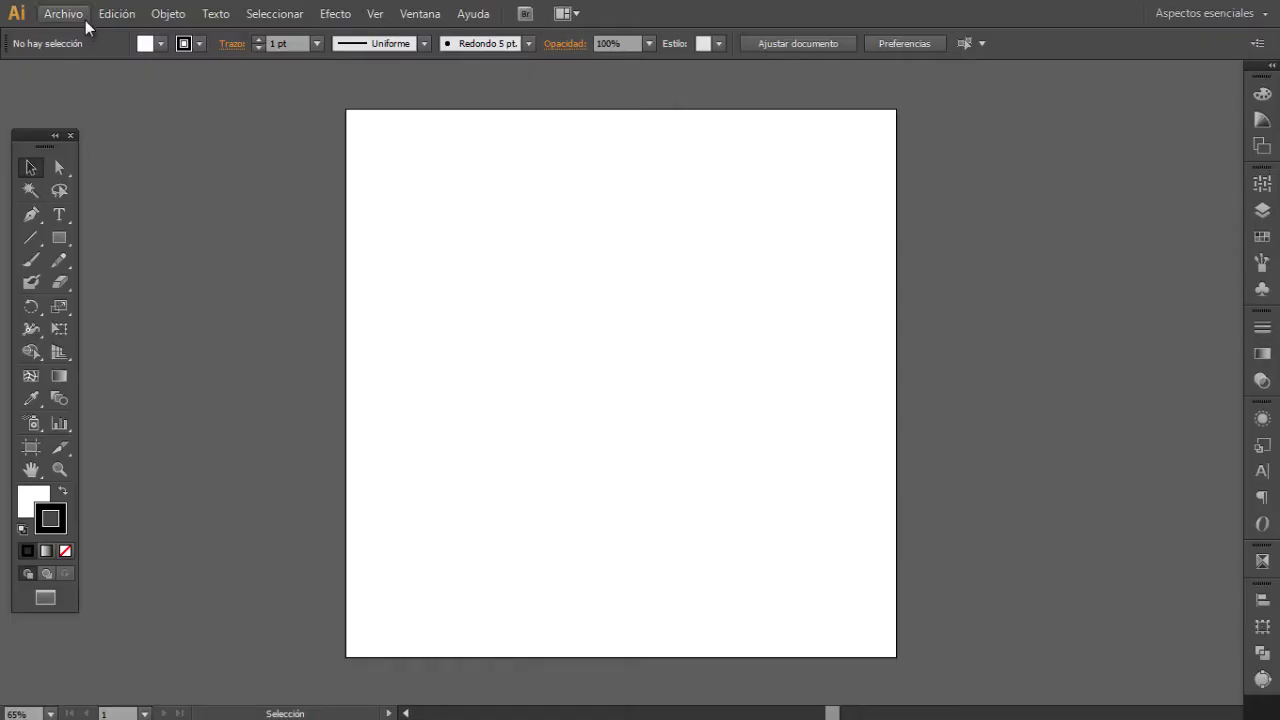
# - Create a new document with a 900 × 900 px artboard
pyautogui.click(85, 19)
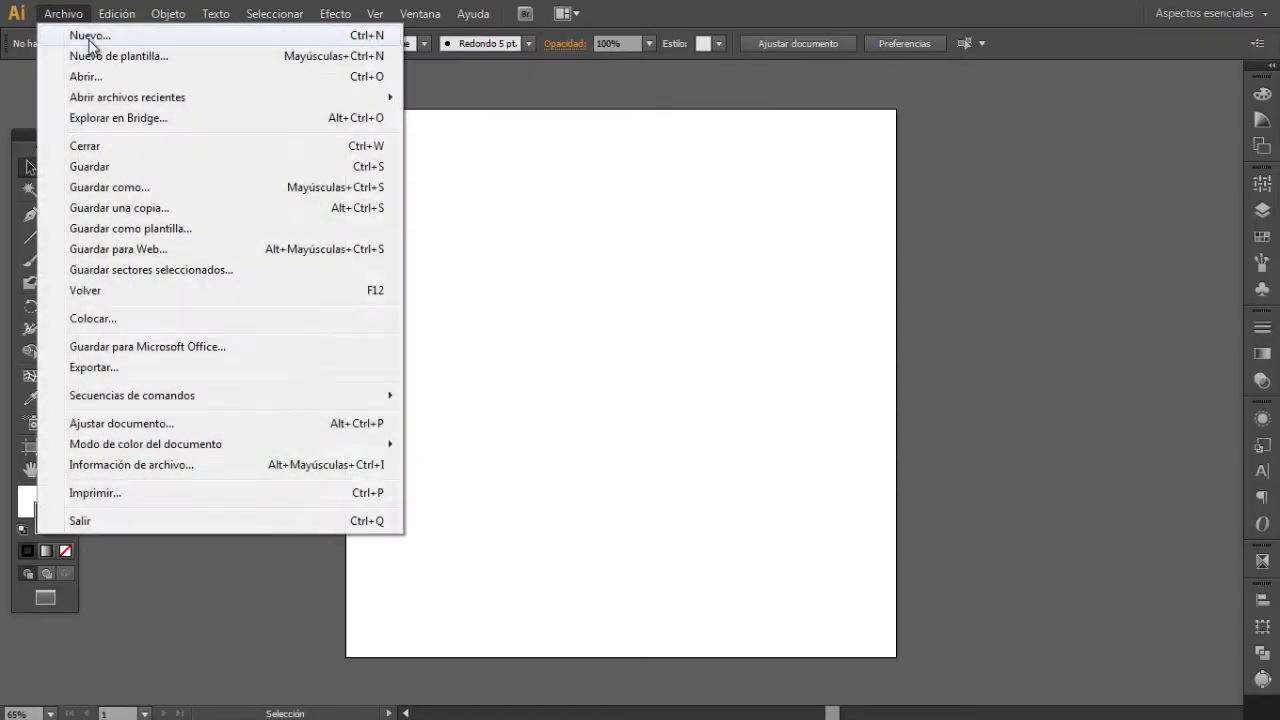
pyautogui.click(463, 310)
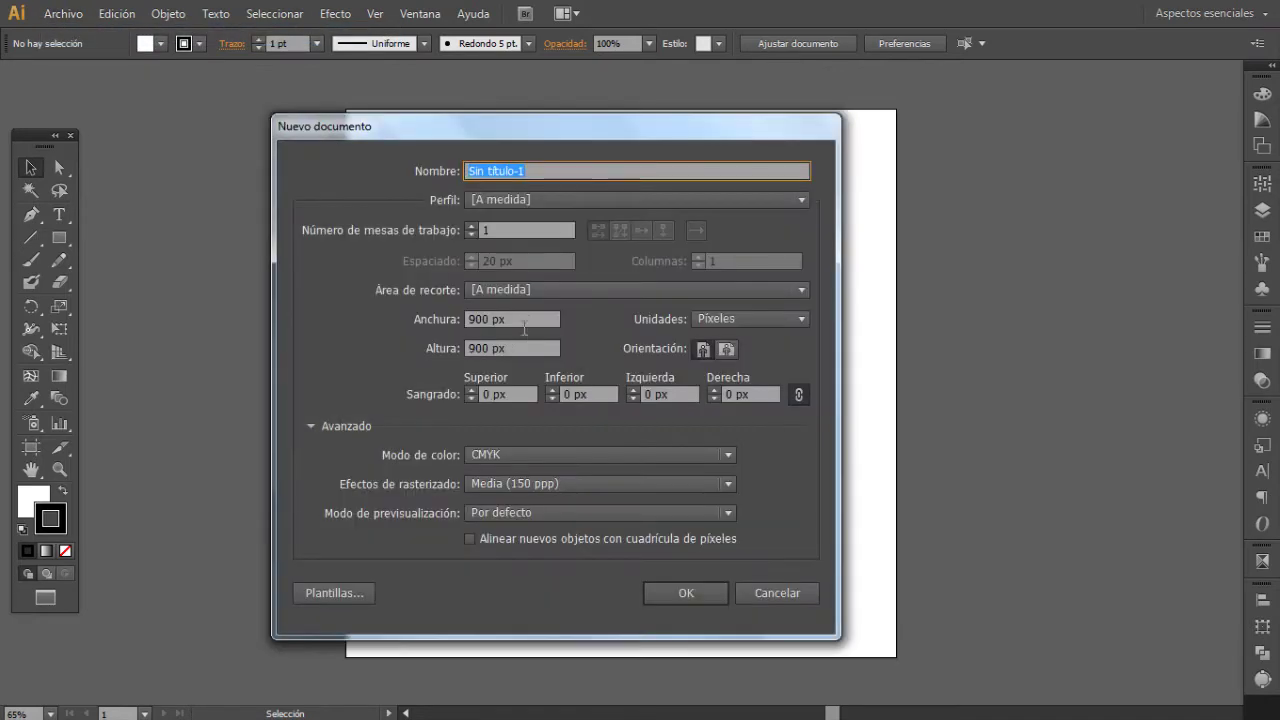
pyautogui.click(477, 318)
pyautogui.click(462, 347)
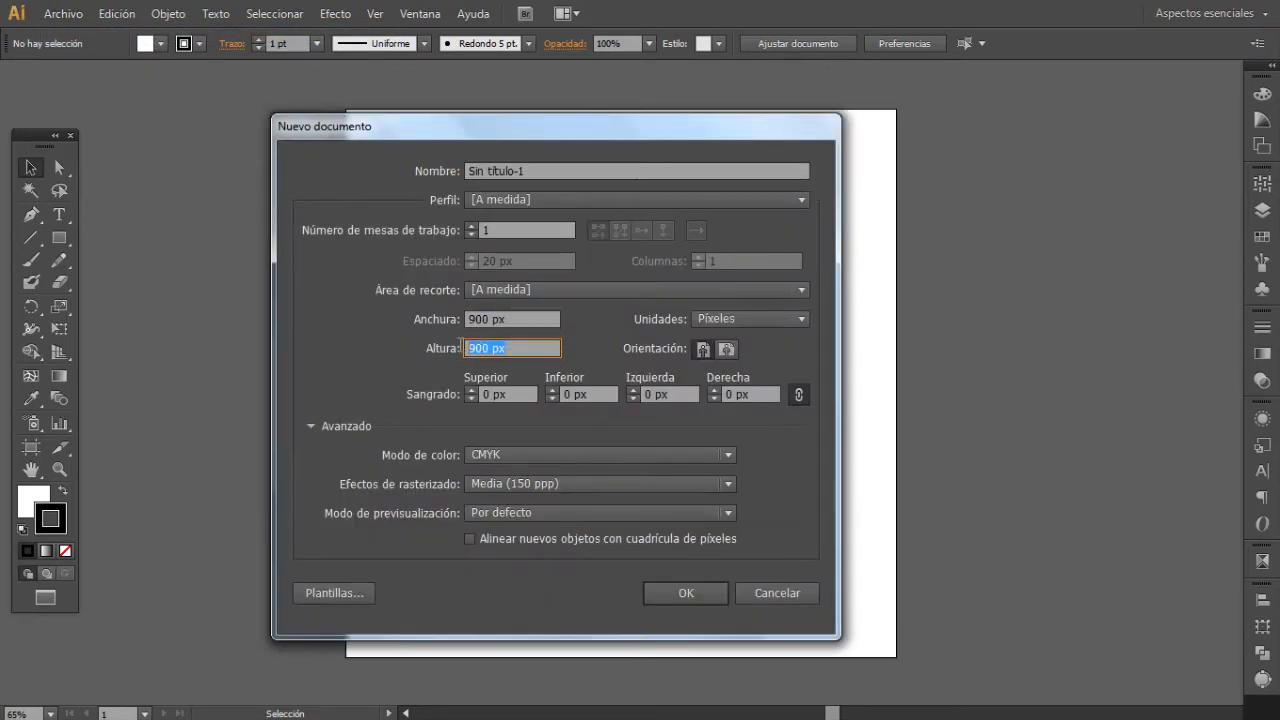
pyautogui.click(797, 588)
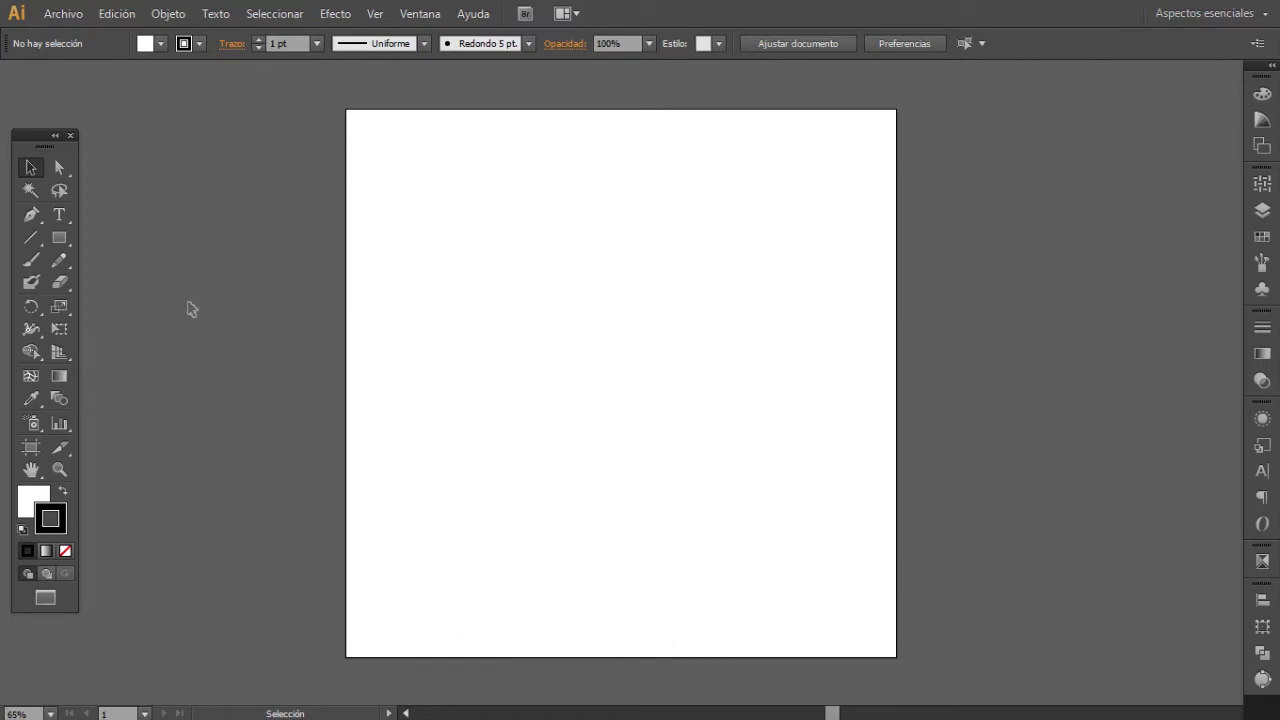
# - Draw a 310 × 310 px circle with the Ellipse tool
pyautogui.click(71, 241)
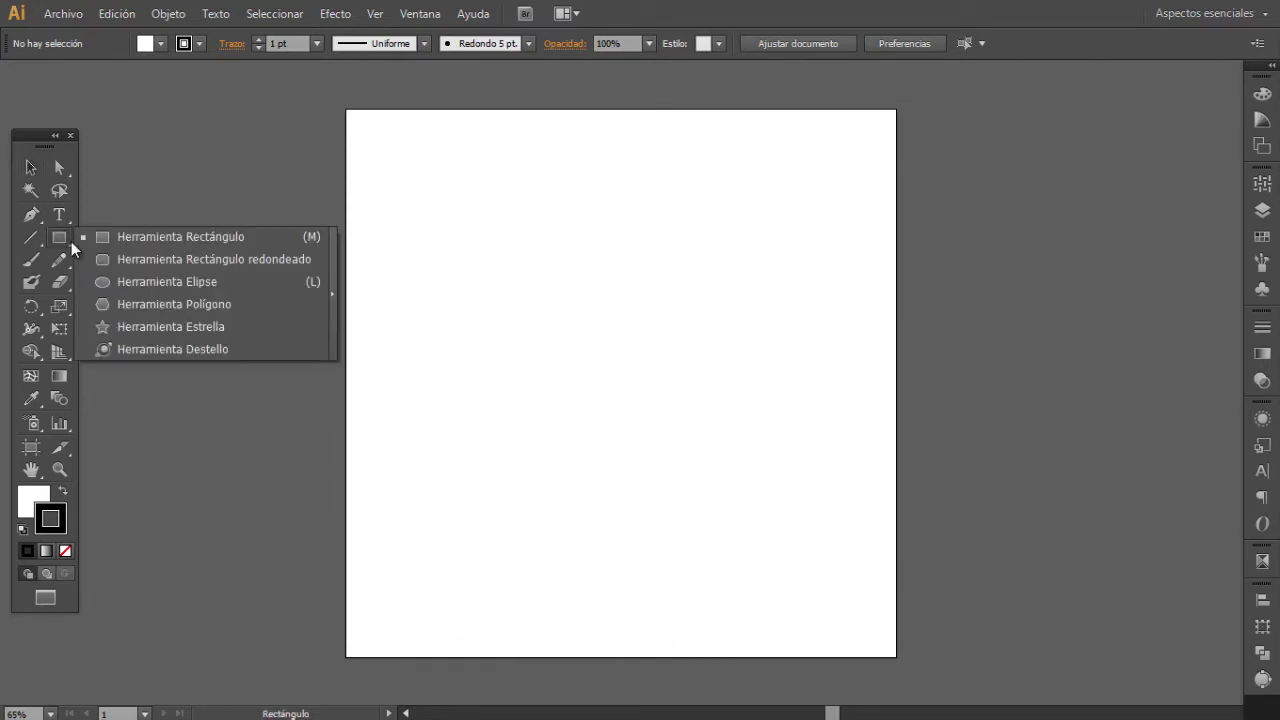
pyautogui.click(176, 283)
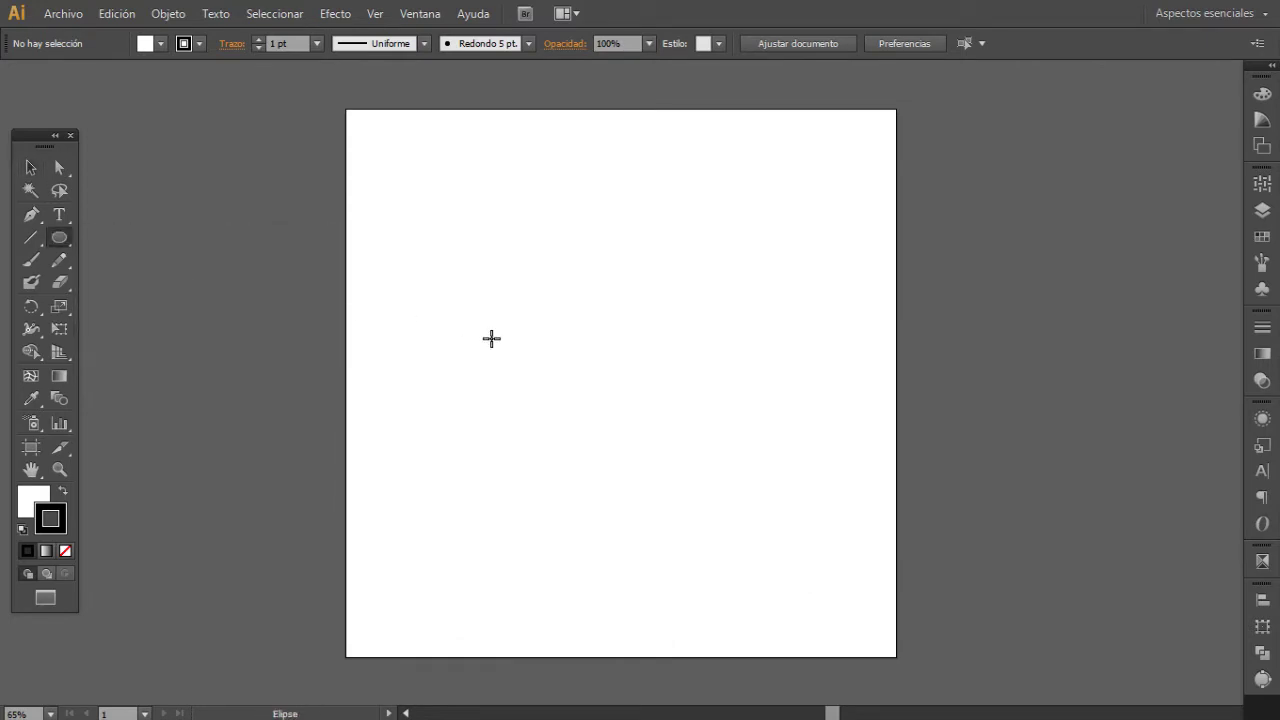
pyautogui.click(559, 339)
pyautogui.write('310')
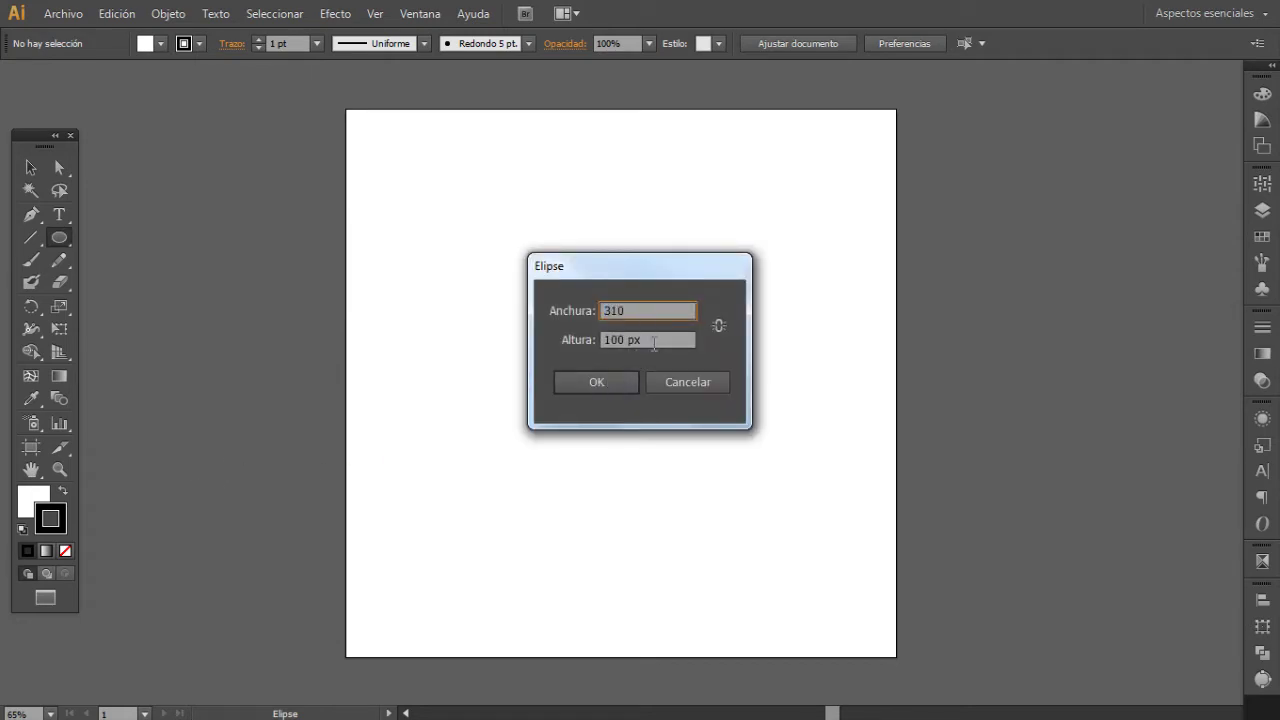
pyautogui.press('Tab')
pyautogui.write('310')
pyautogui.click(586, 381)
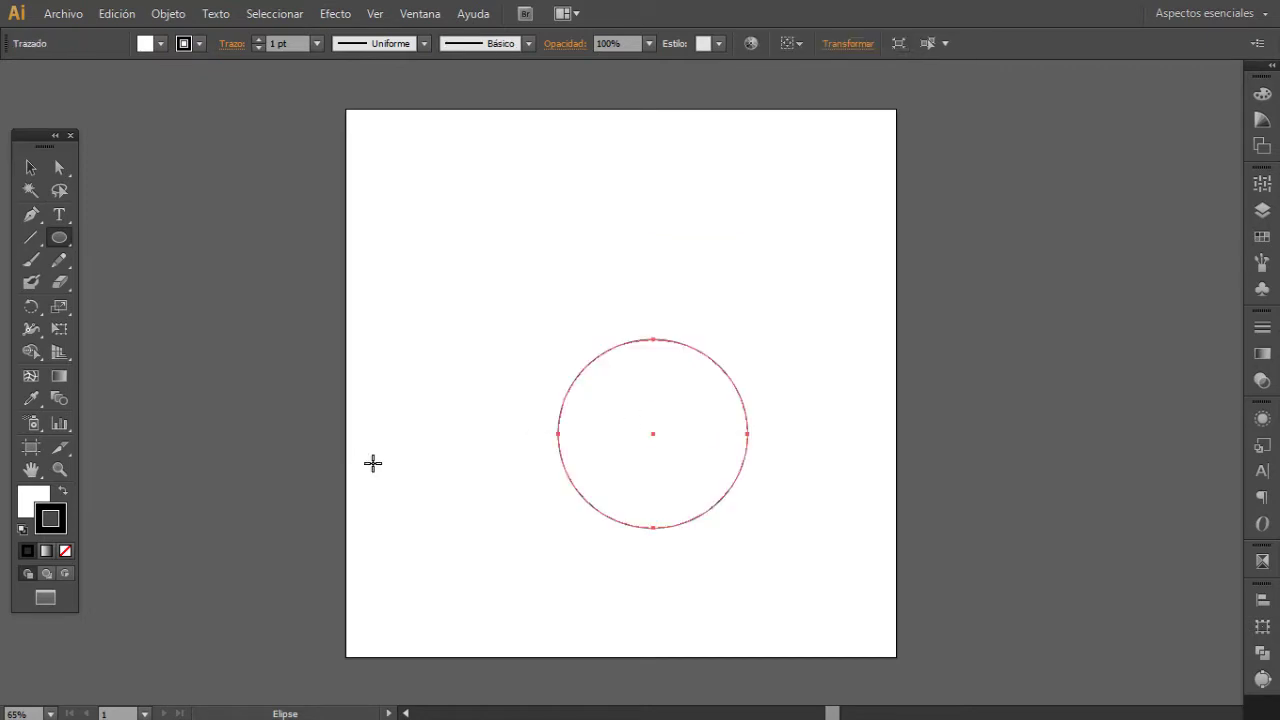
pyautogui.click(31, 167)
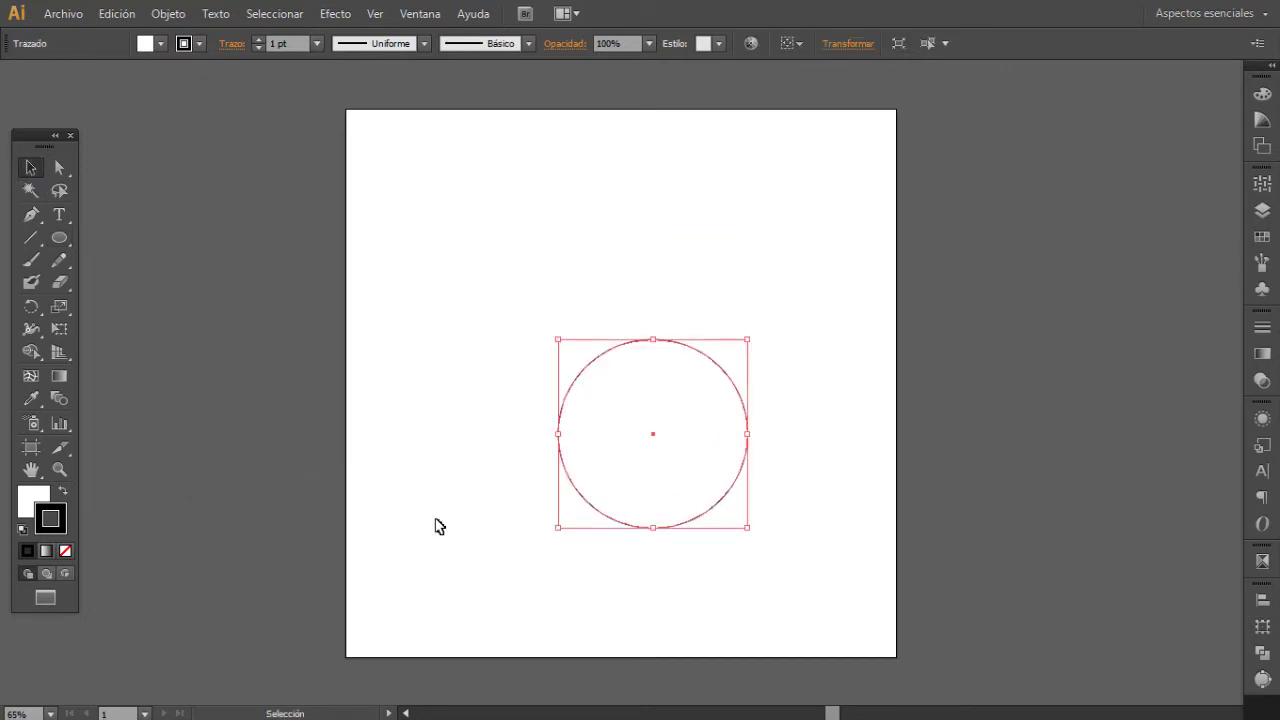
# - At 100% zoom, Alt-drag a copy of the circle to overlap it on the right
pyautogui.press('a')
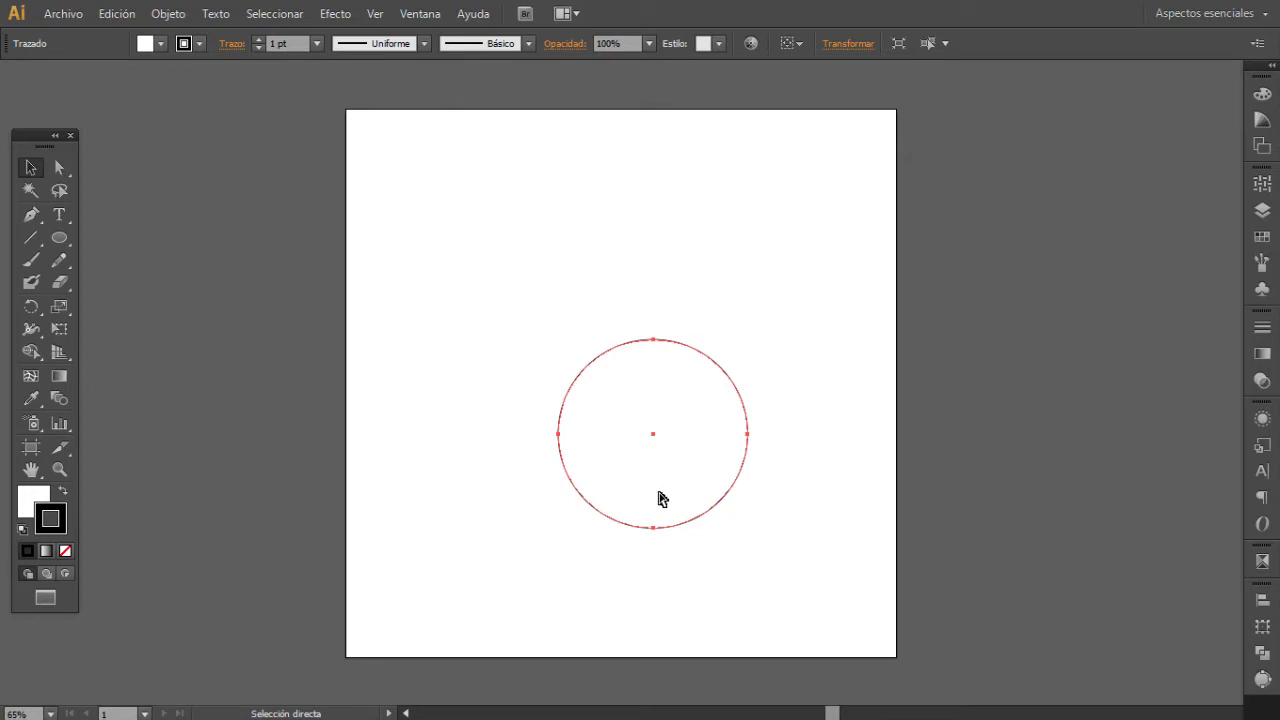
pyautogui.press('v')
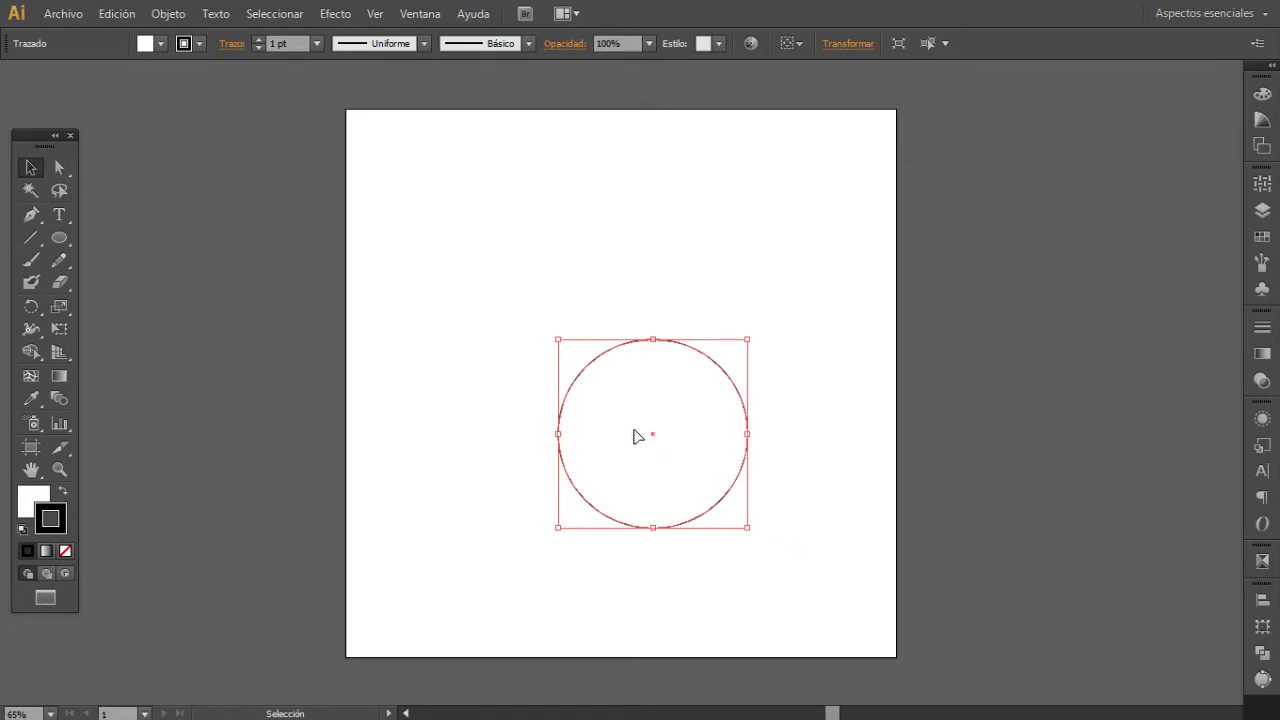
pyautogui.click(698, 457)
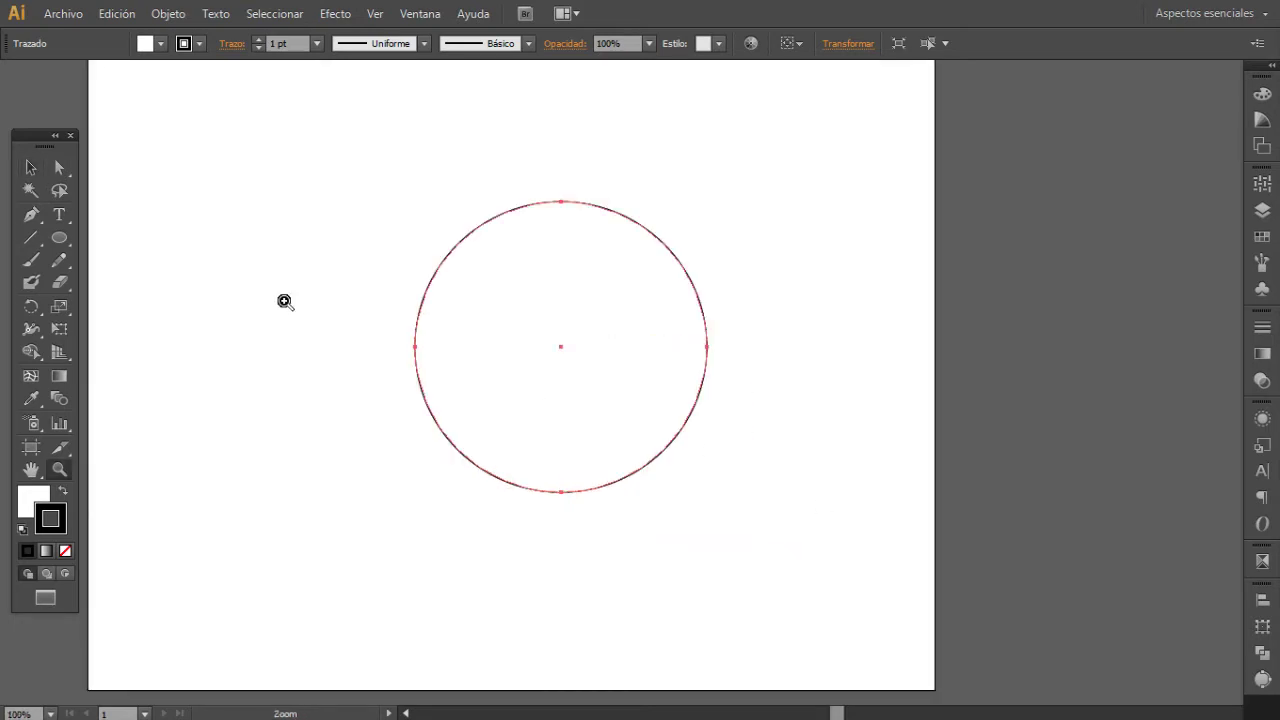
pyautogui.click(35, 170)
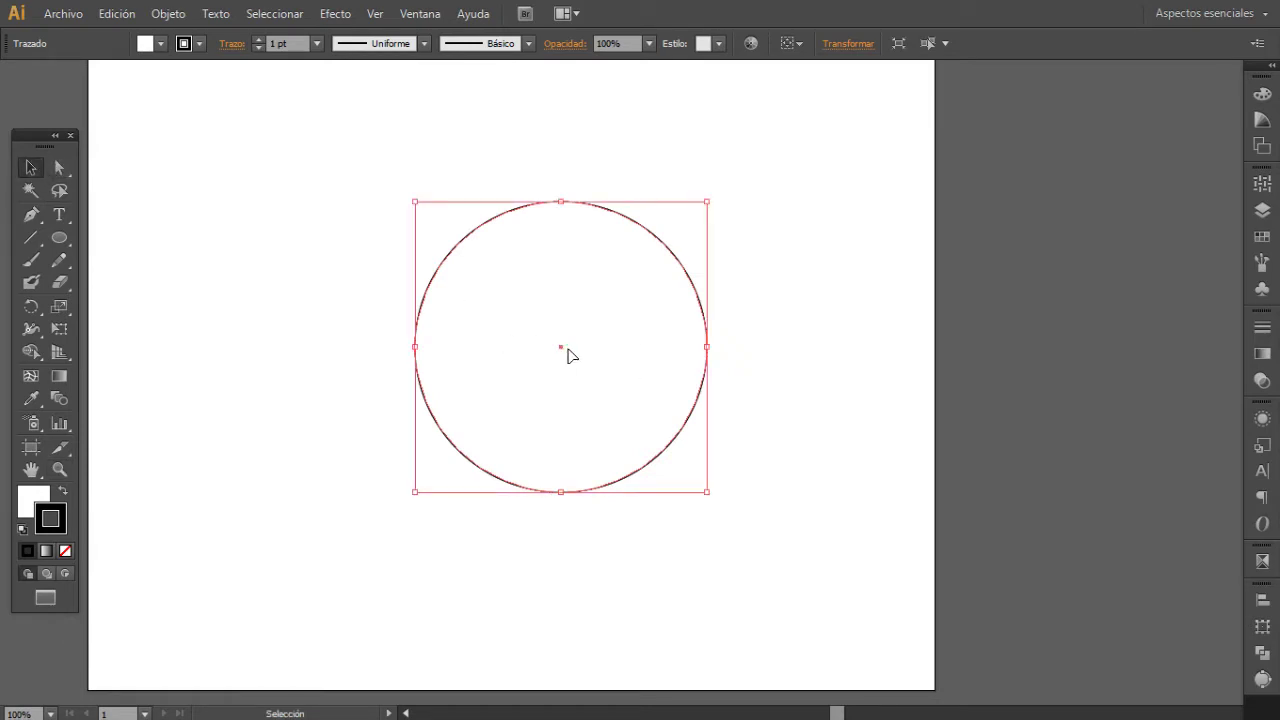
pyautogui.moveTo(567, 349); pyautogui.dragTo(705, 346)
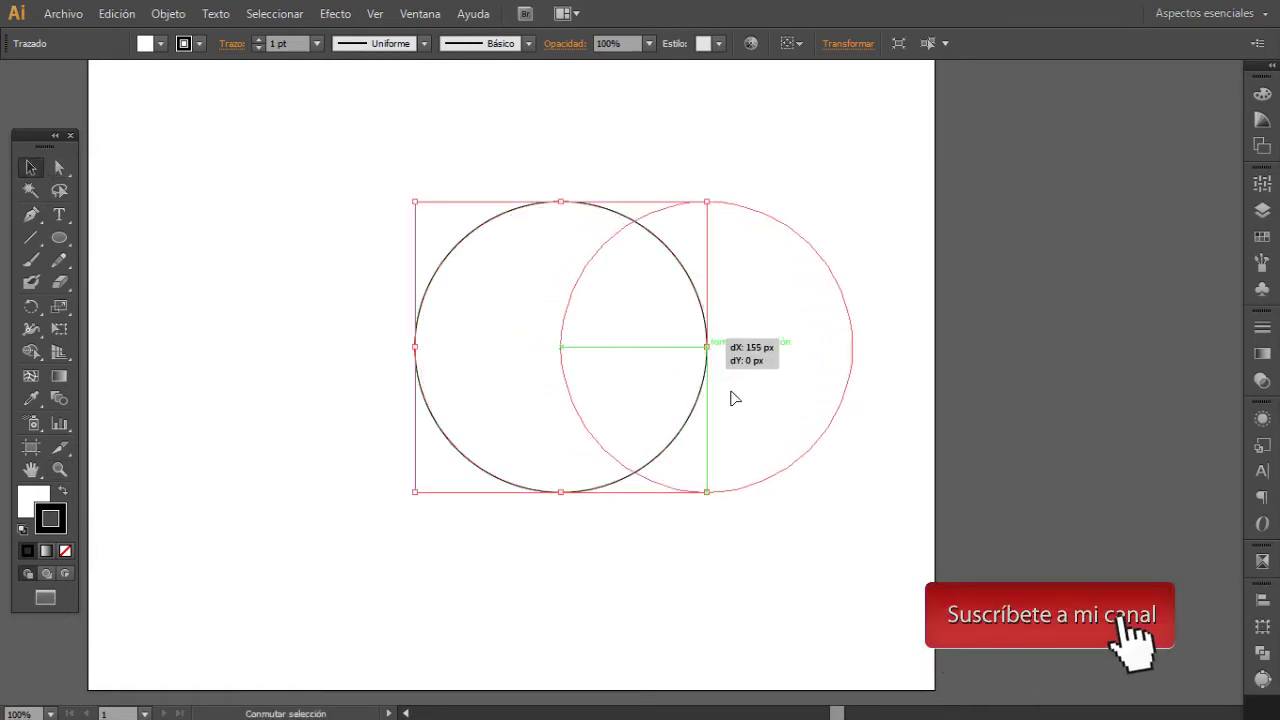
# - Marquee-select both circles and shift them to the left
pyautogui.click(688, 580)
pyautogui.moveTo(688, 580); pyautogui.dragTo(514, 357)
pyautogui.moveTo(623, 360); pyautogui.dragTo(435, 360)
# - Remove the stroke from both circles and fill them red
pyautogui.press('/')
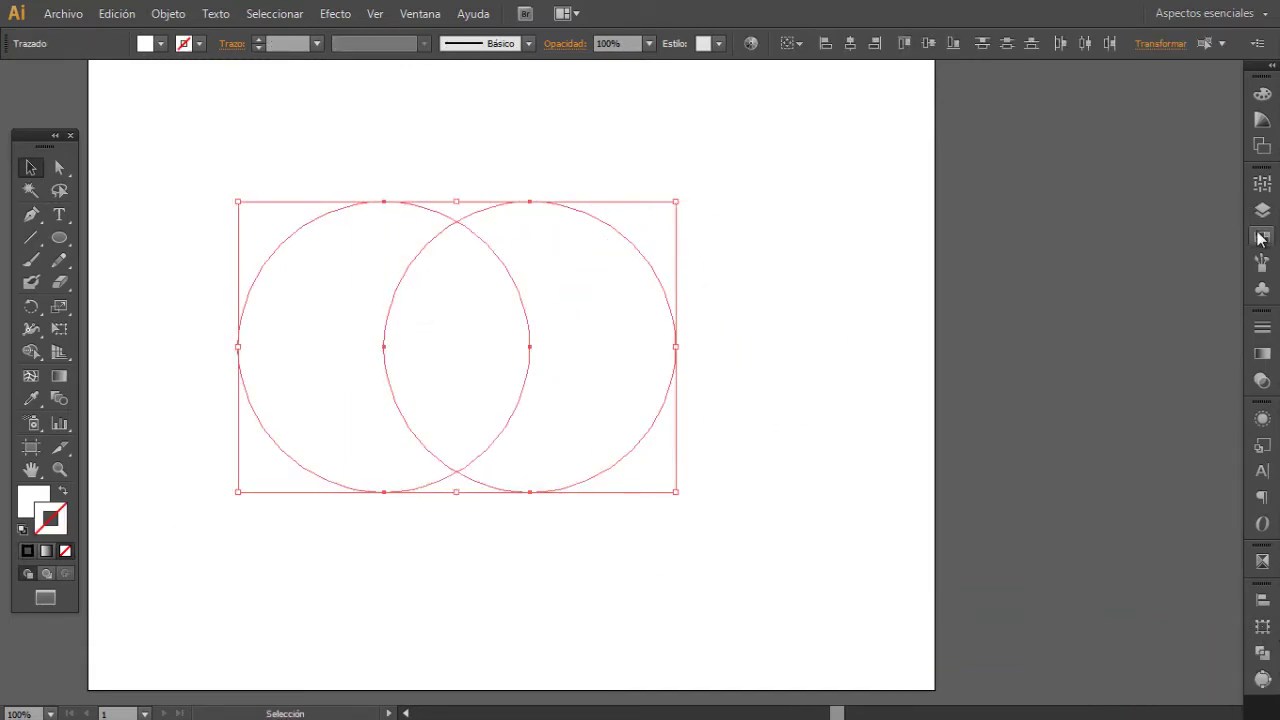
pyautogui.click(1261, 238)
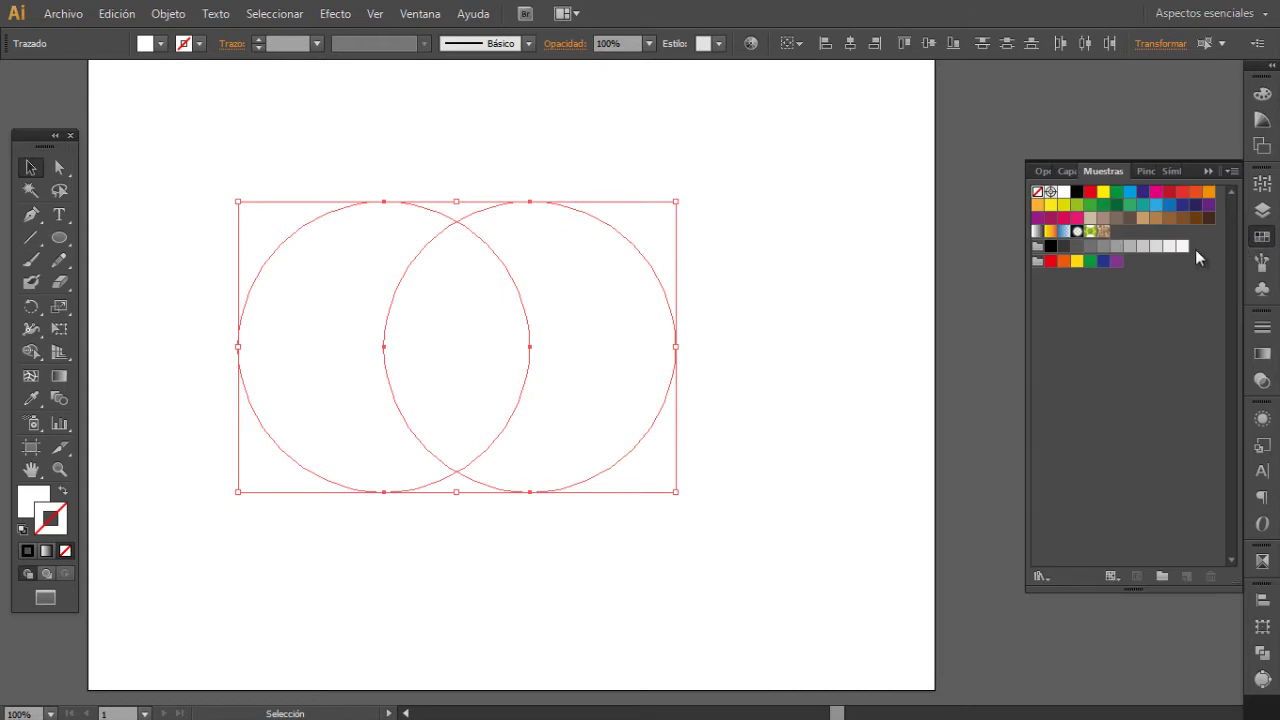
pyautogui.click(1087, 192)
pyautogui.click(1258, 94)
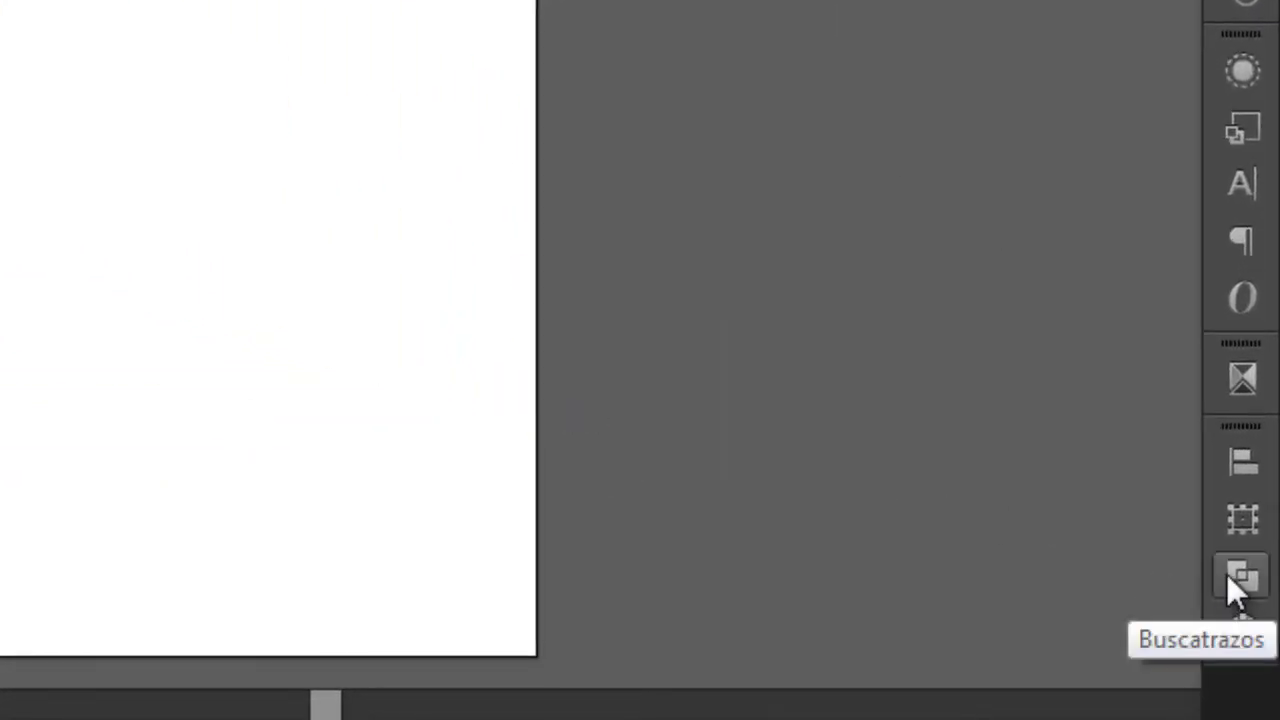
# - Apply Pathfinder Intersect to leave only the circles' overlap as a petal
pyautogui.click(1227, 574)
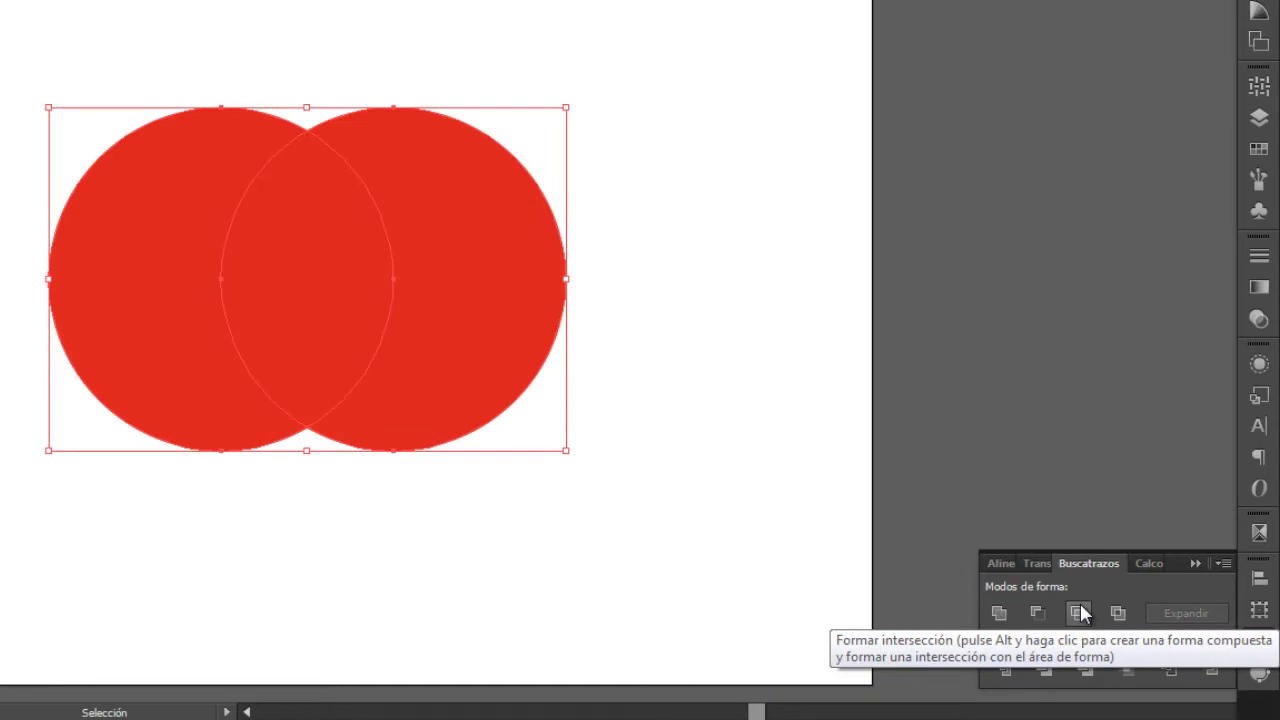
pyautogui.click(1078, 613)
pyautogui.click(718, 421)
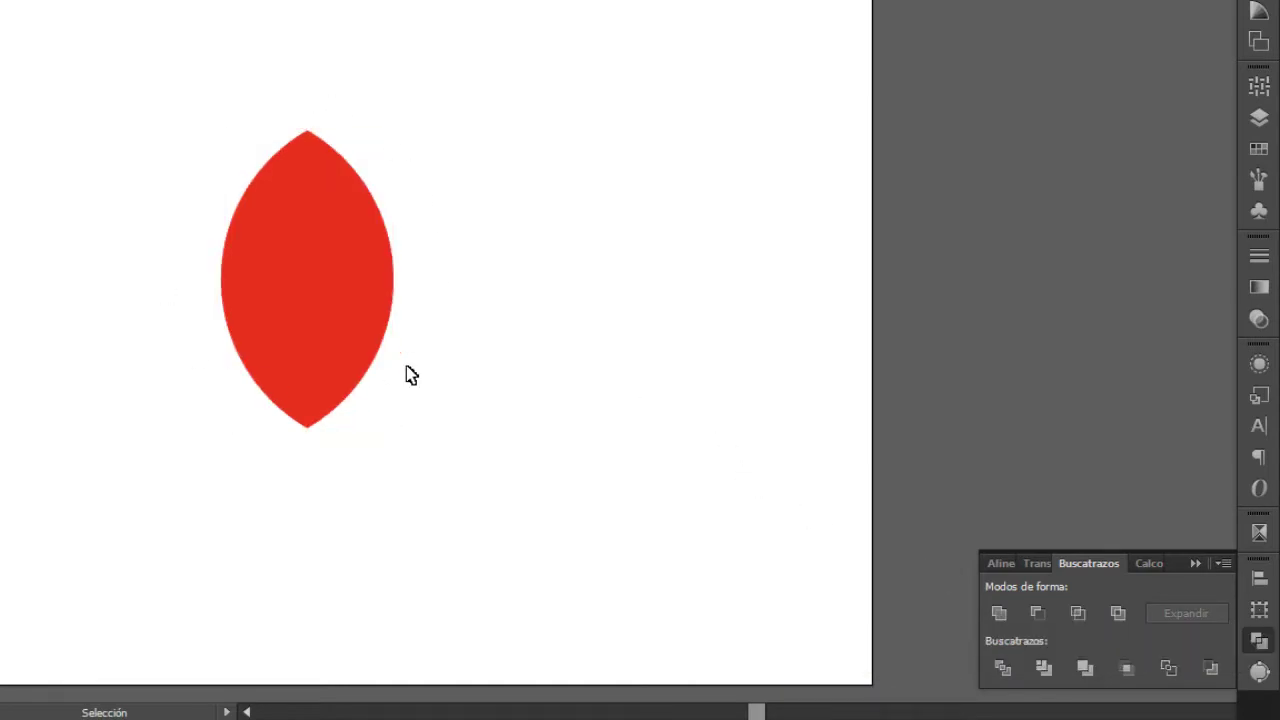
pyautogui.click(1193, 564)
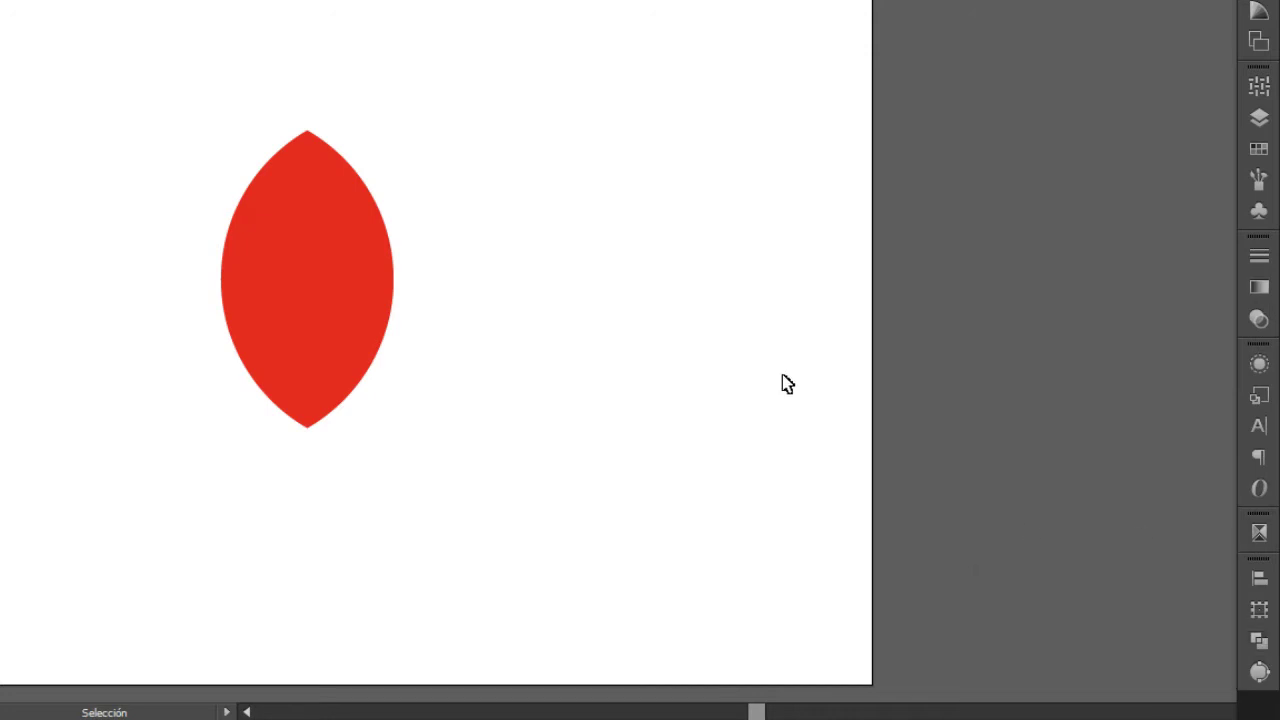
pyautogui.click(330, 255)
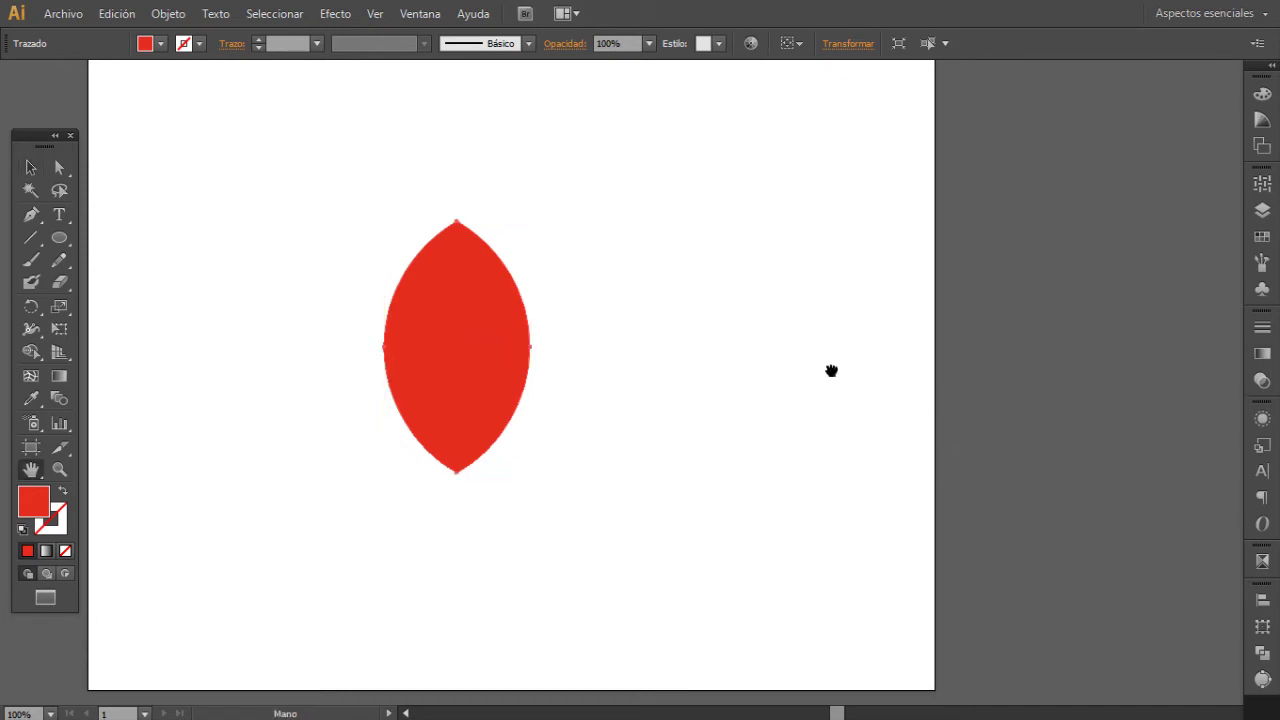
# - Set the red petal to Multiplicar blending at 30% opacity
pyautogui.moveTo(831, 368); pyautogui.dragTo(883, 368)
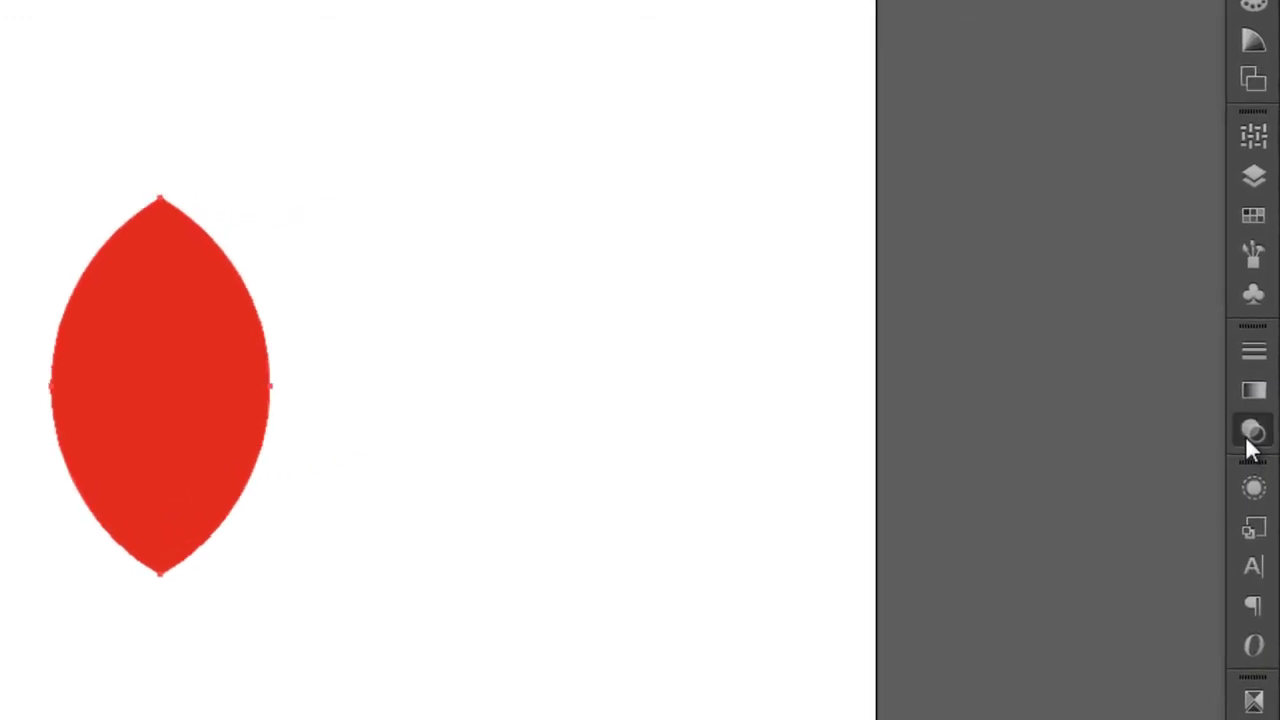
pyautogui.click(1257, 410)
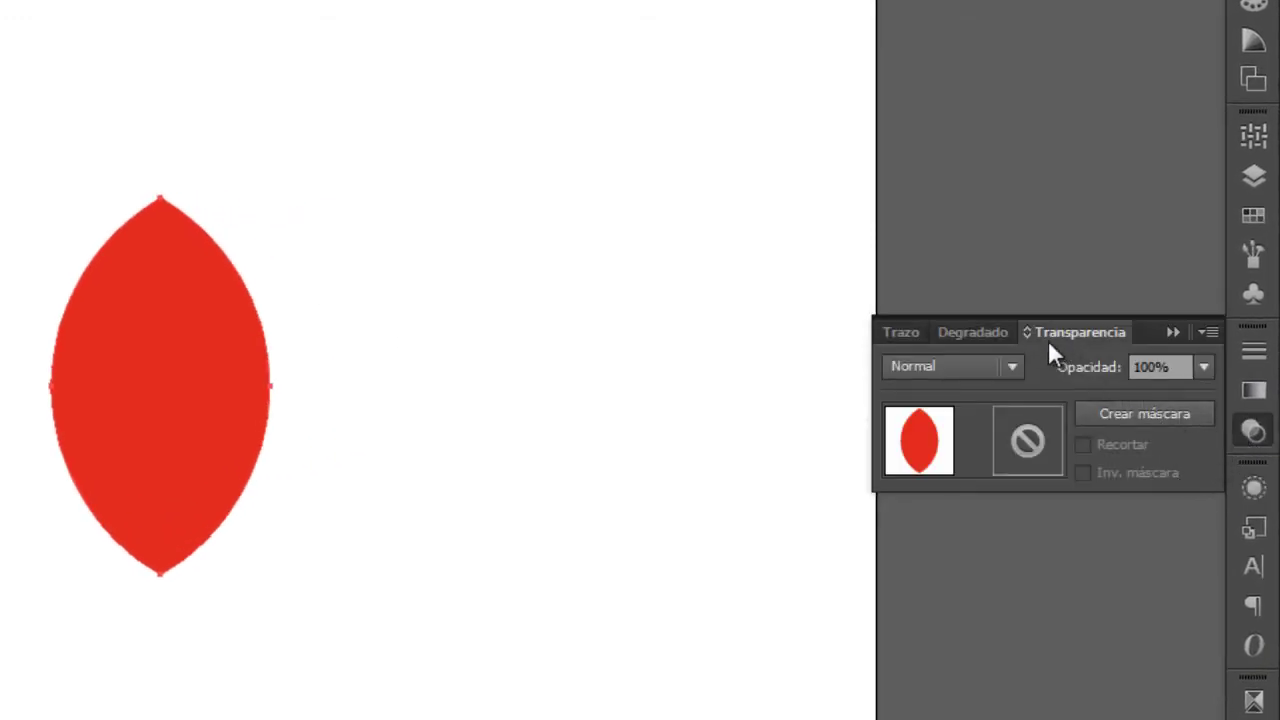
pyautogui.click(1013, 364)
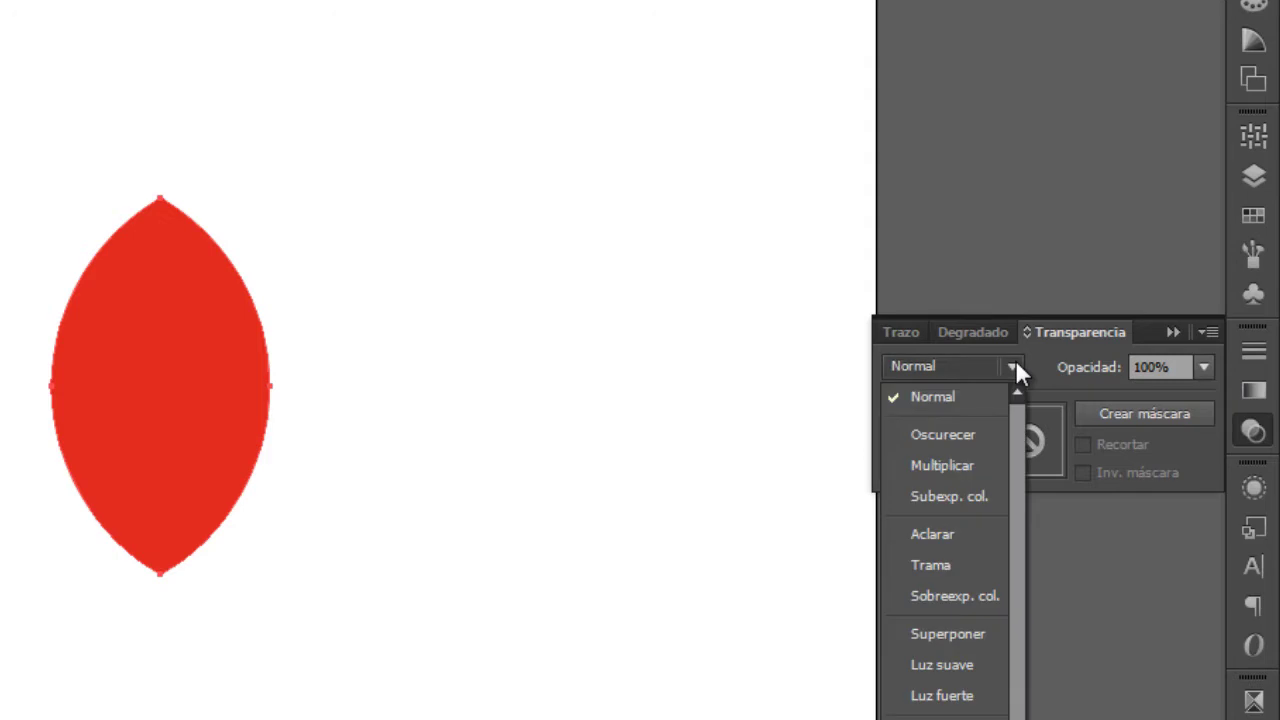
pyautogui.click(918, 465)
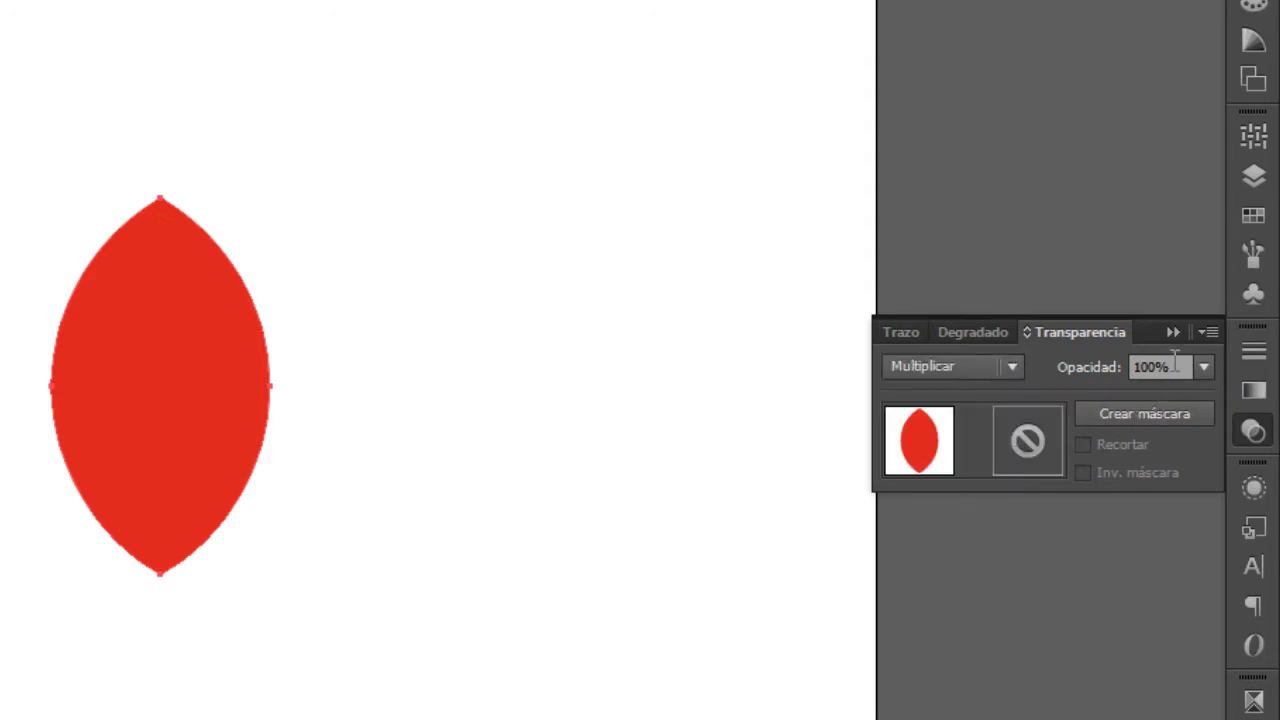
pyautogui.click(1111, 368)
pyautogui.write('30')
pyautogui.press('Return')
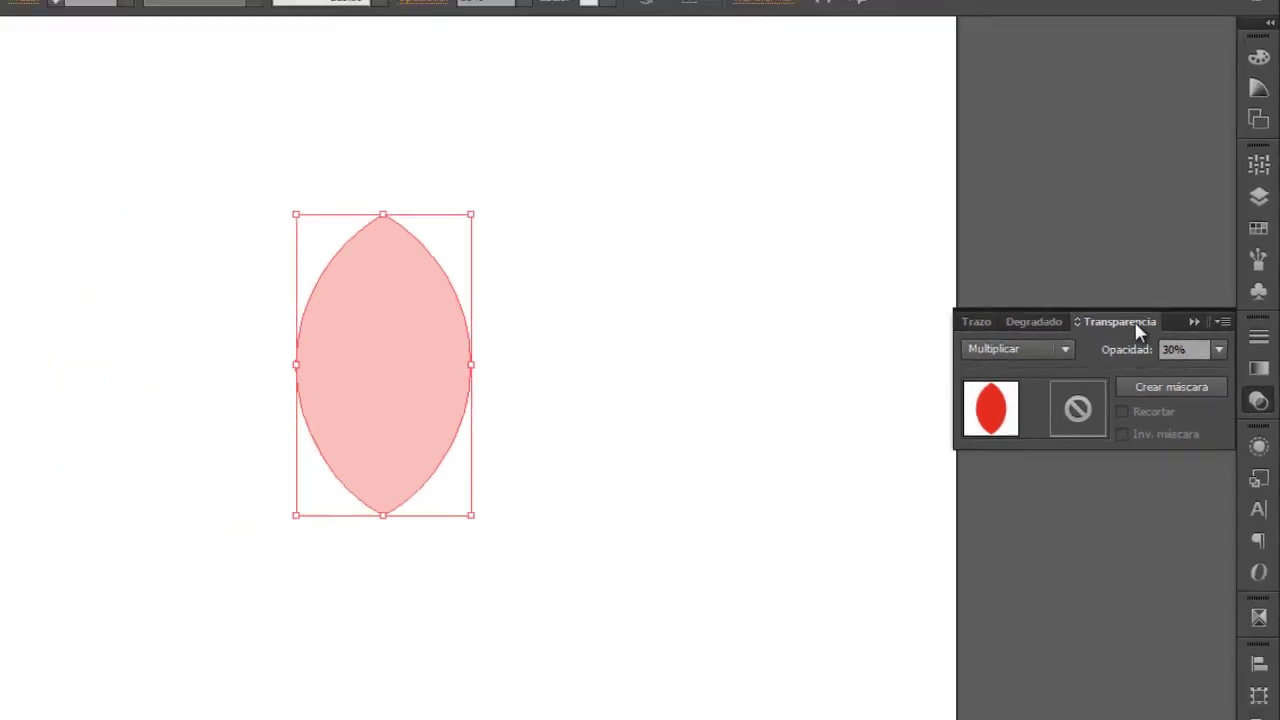
# - Move the translucent petal up toward the page centre
pyautogui.click(1214, 321)
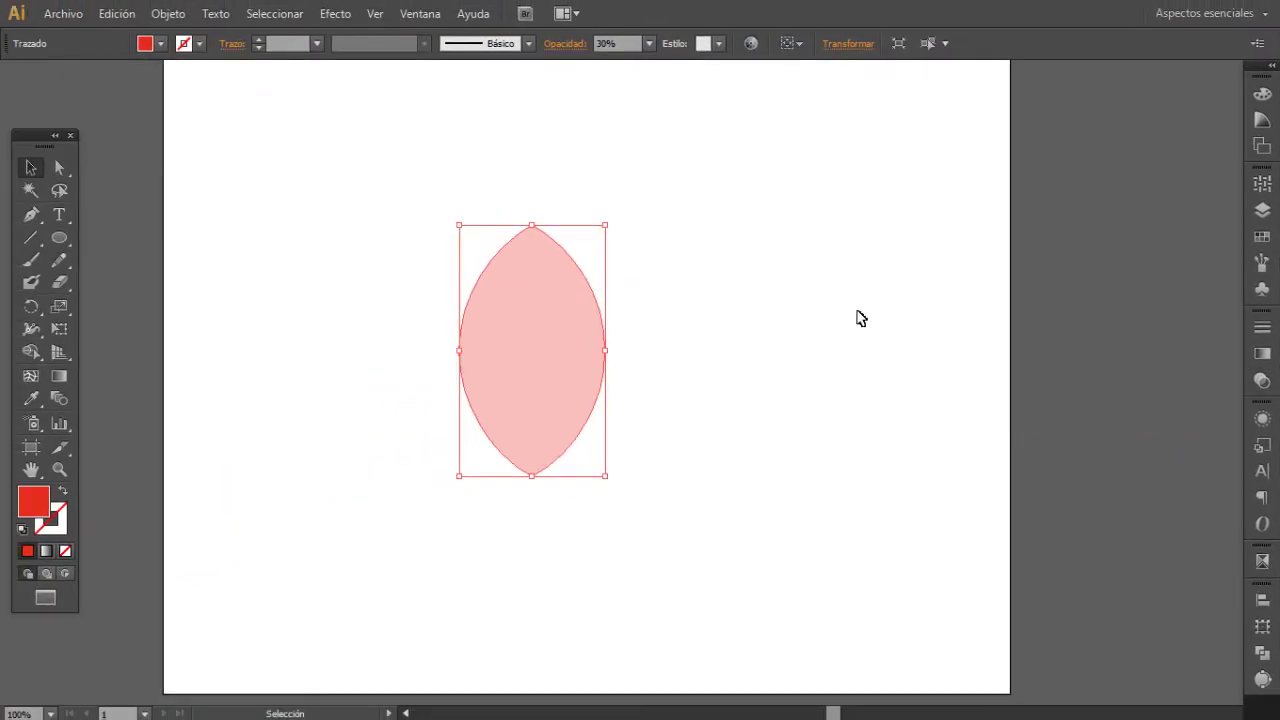
pyautogui.click(649, 383)
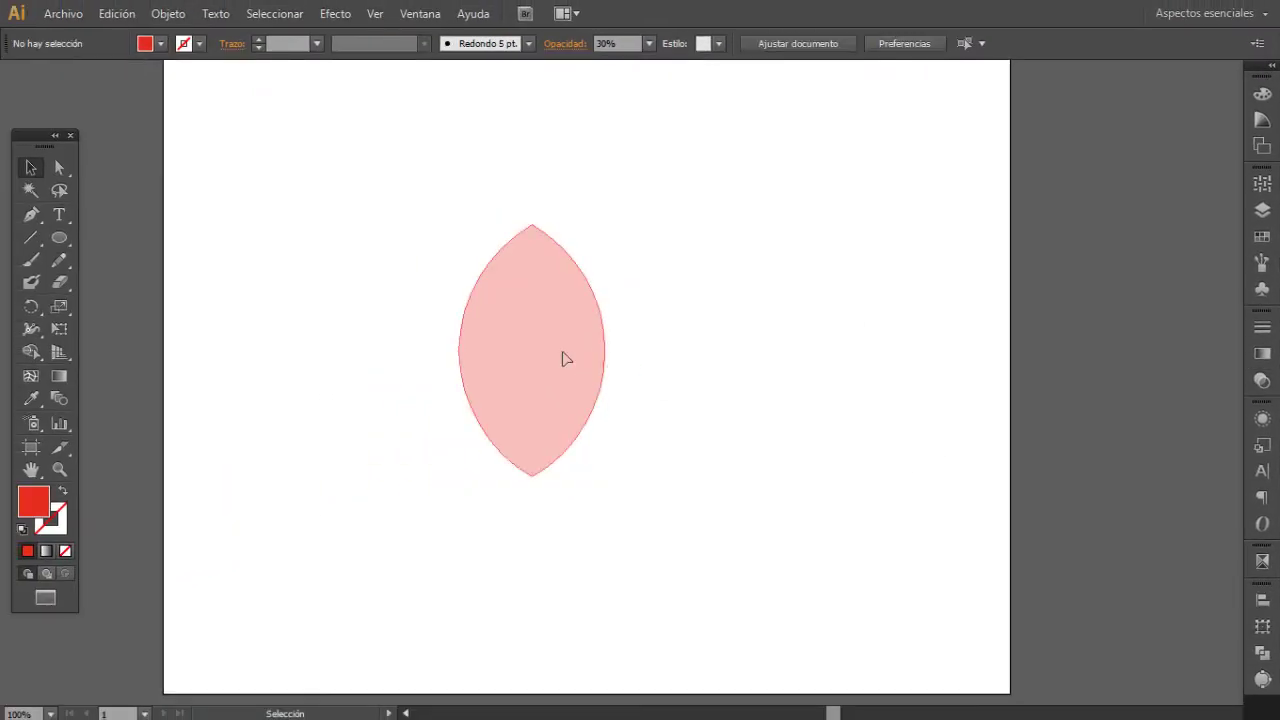
pyautogui.moveTo(563, 357); pyautogui.dragTo(622, 297)
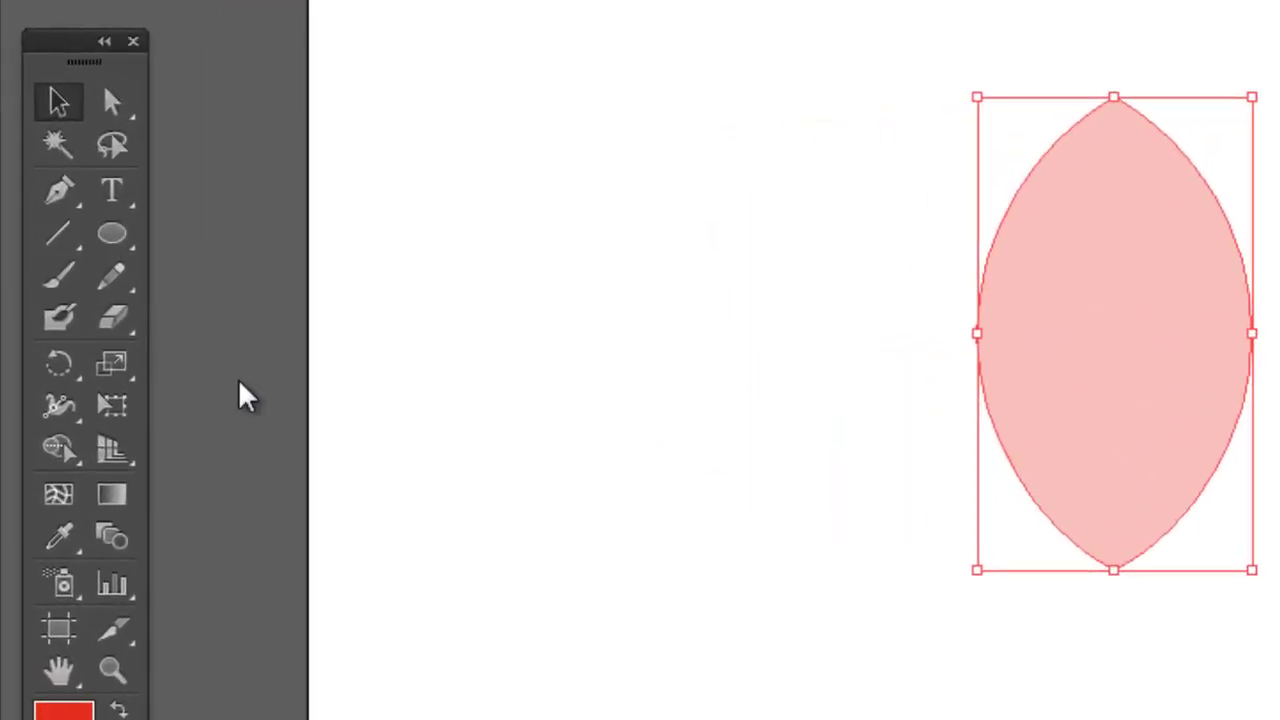
# - With the Rotate tool, test a ~28.6° tilt, then place the pivot at the petal's bottom tip
pyautogui.click(57, 368)
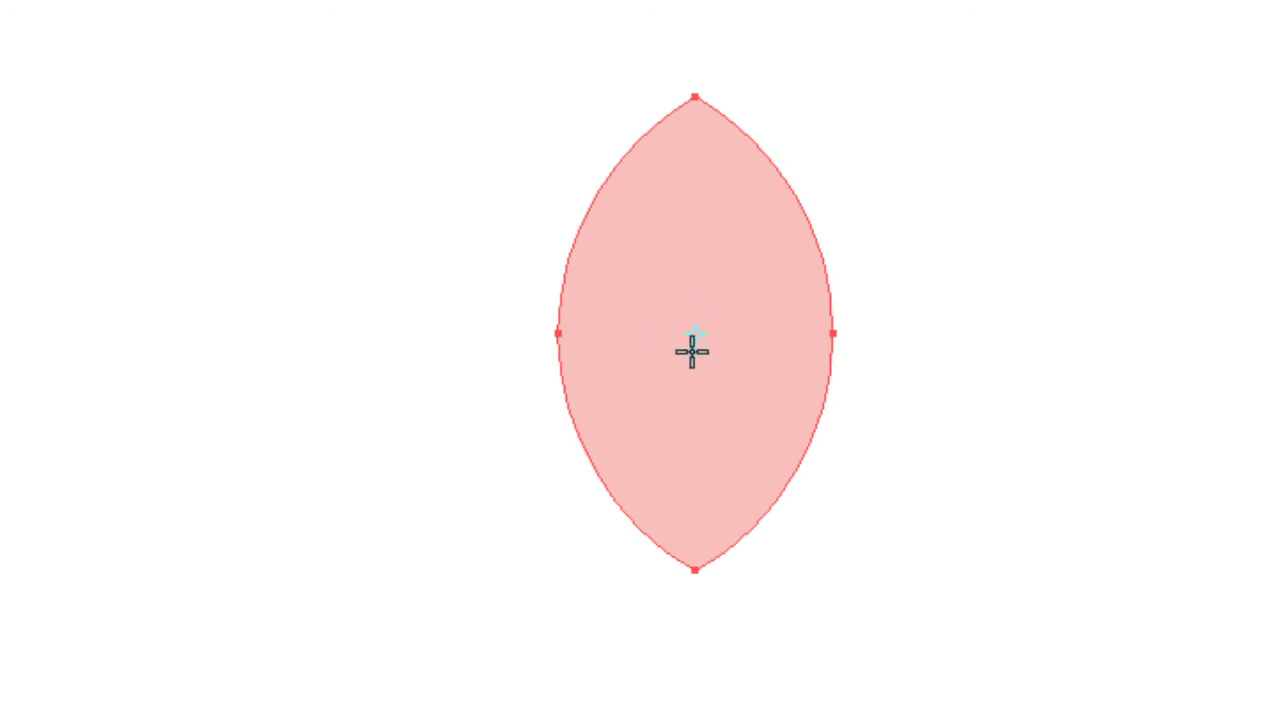
pyautogui.moveTo(697, 329); pyautogui.dragTo(698, 412)
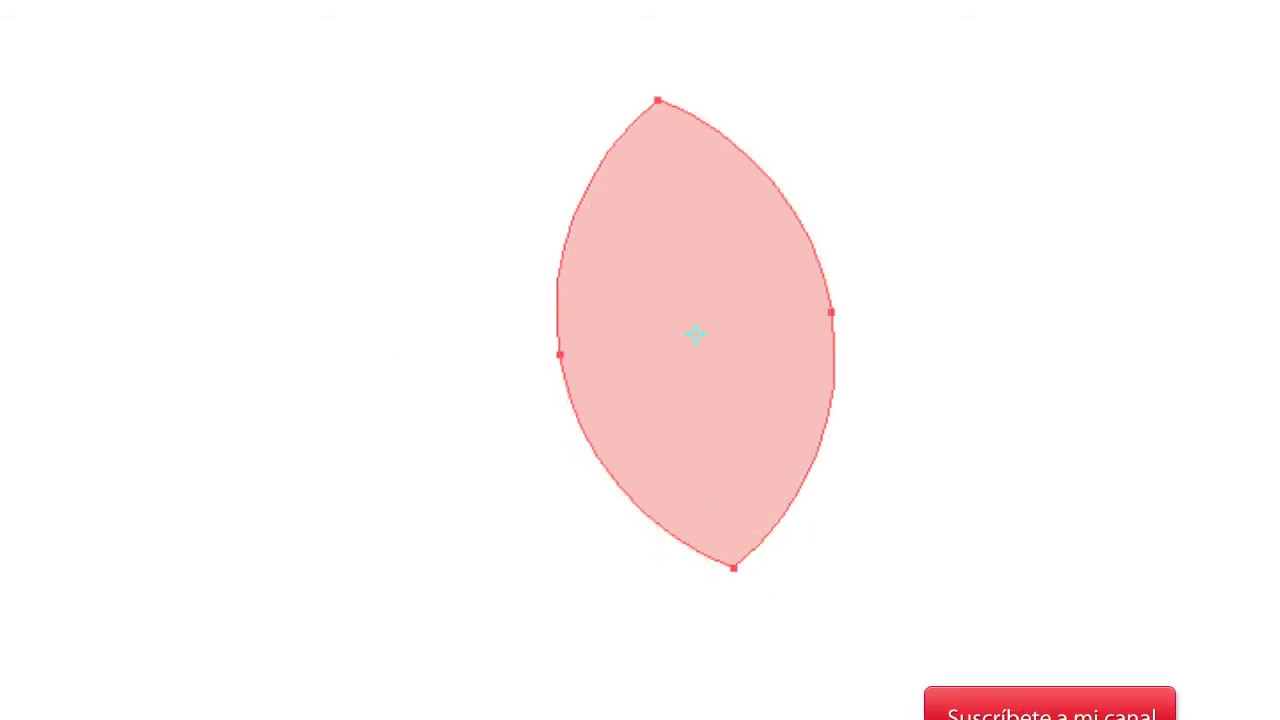
pyautogui.moveTo(560, 195); pyautogui.dragTo(523, 214)
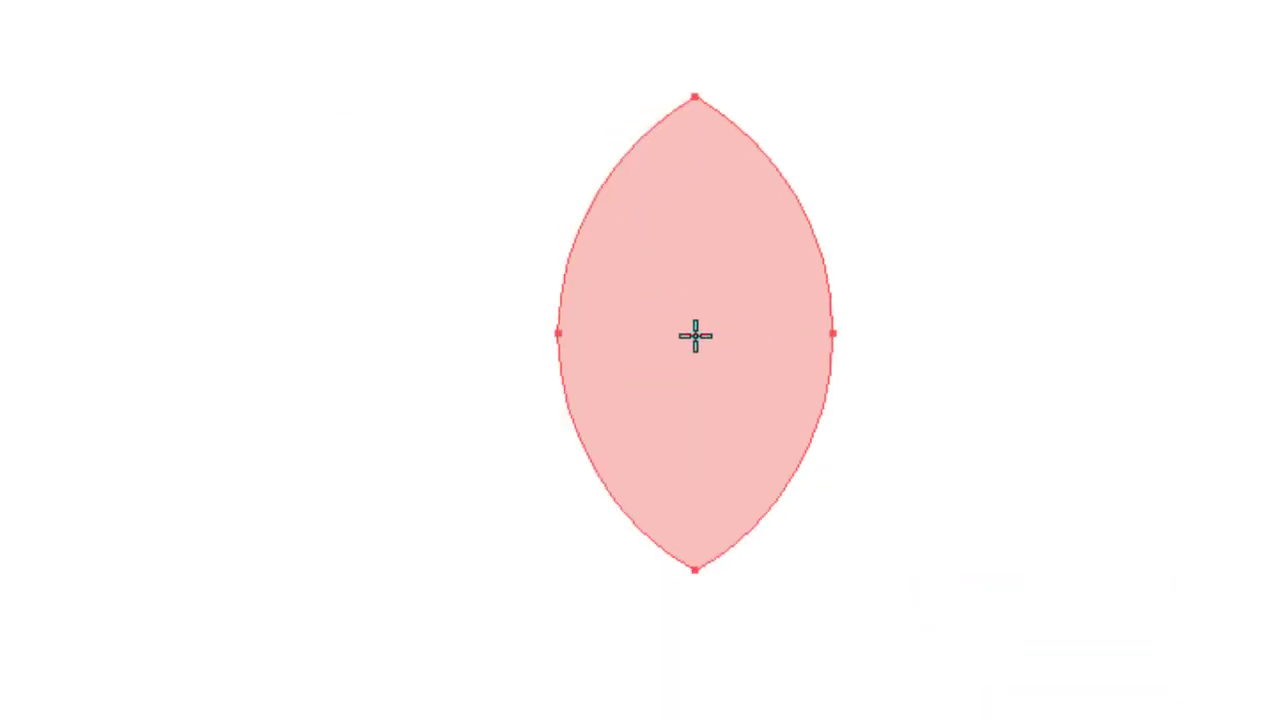
pyautogui.click(696, 568)
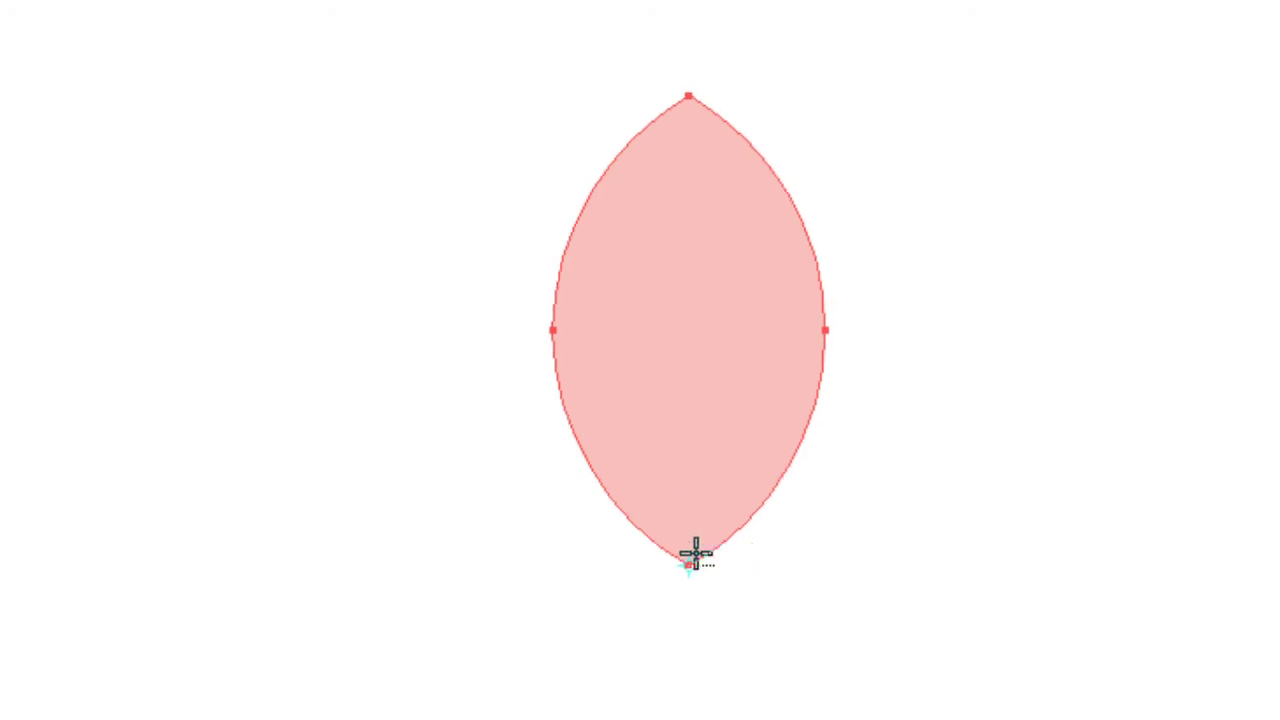
# - Make a copy of the petal rotated 10° around its bottom tip, with preview on
pyautogui.keyDown('alt'); pyautogui.click(499, 410); pyautogui.keyUp('alt')
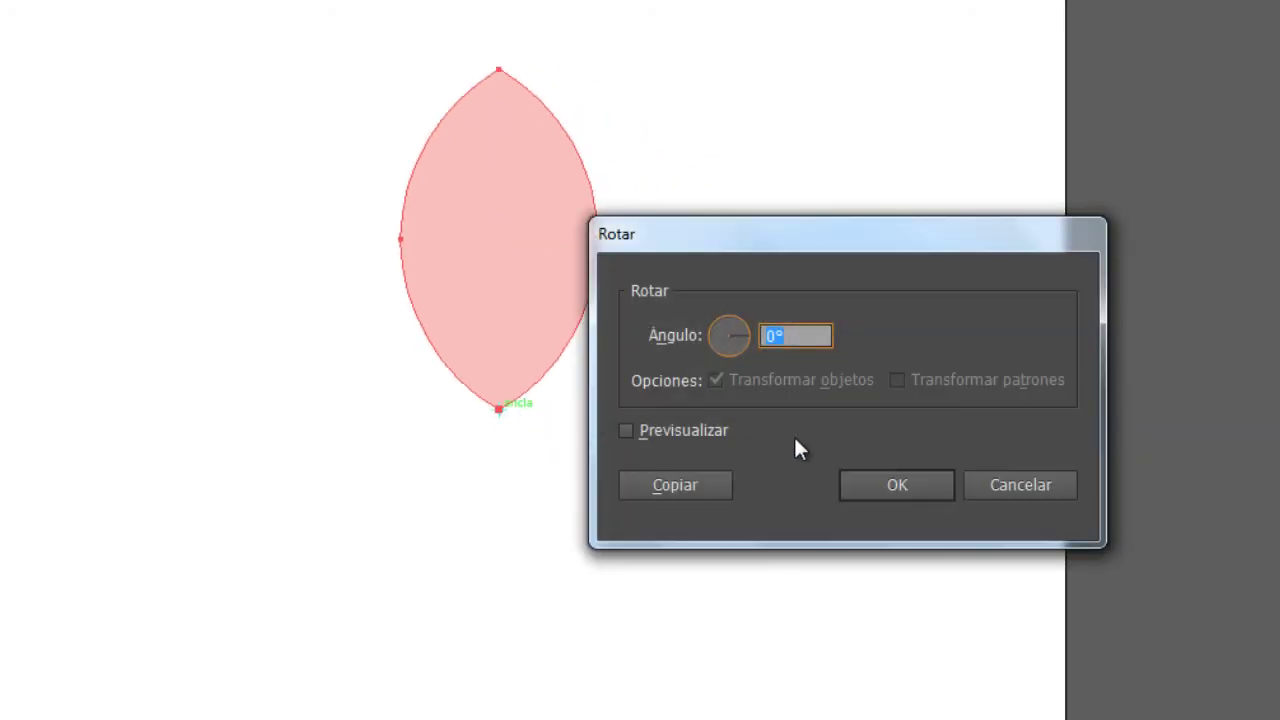
pyautogui.moveTo(801, 233); pyautogui.dragTo(849, 175)
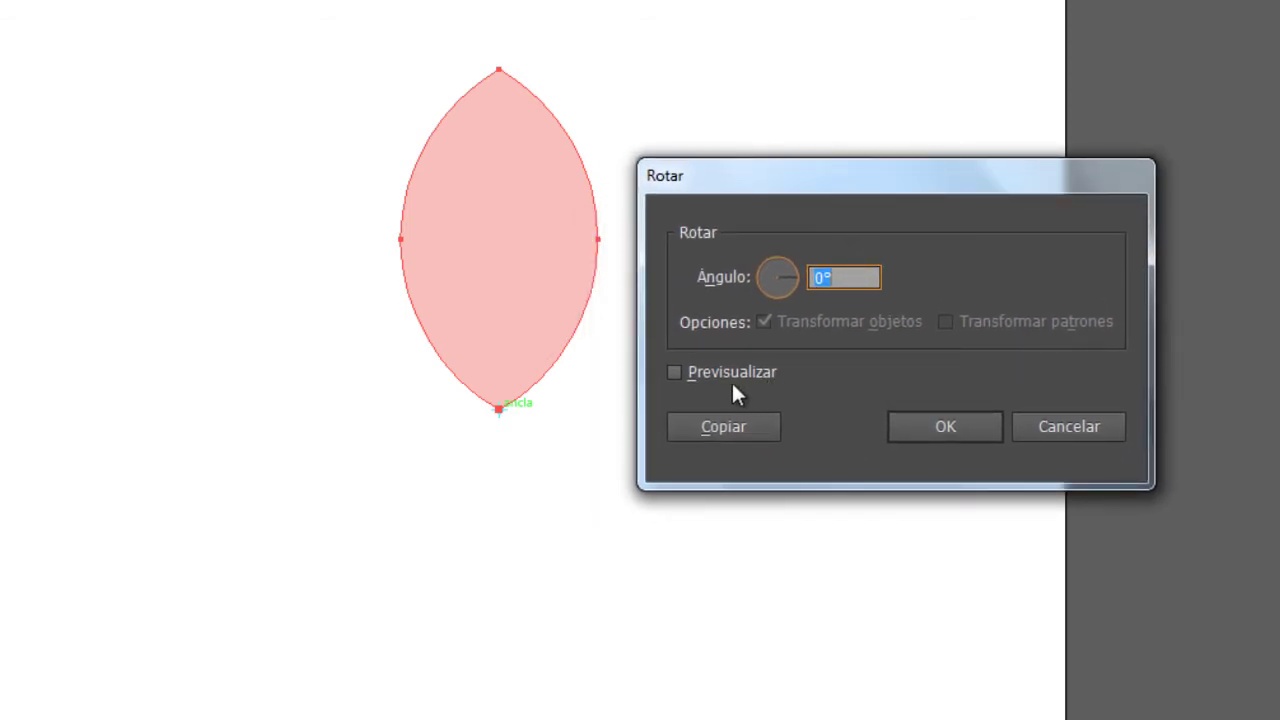
pyautogui.click(676, 375)
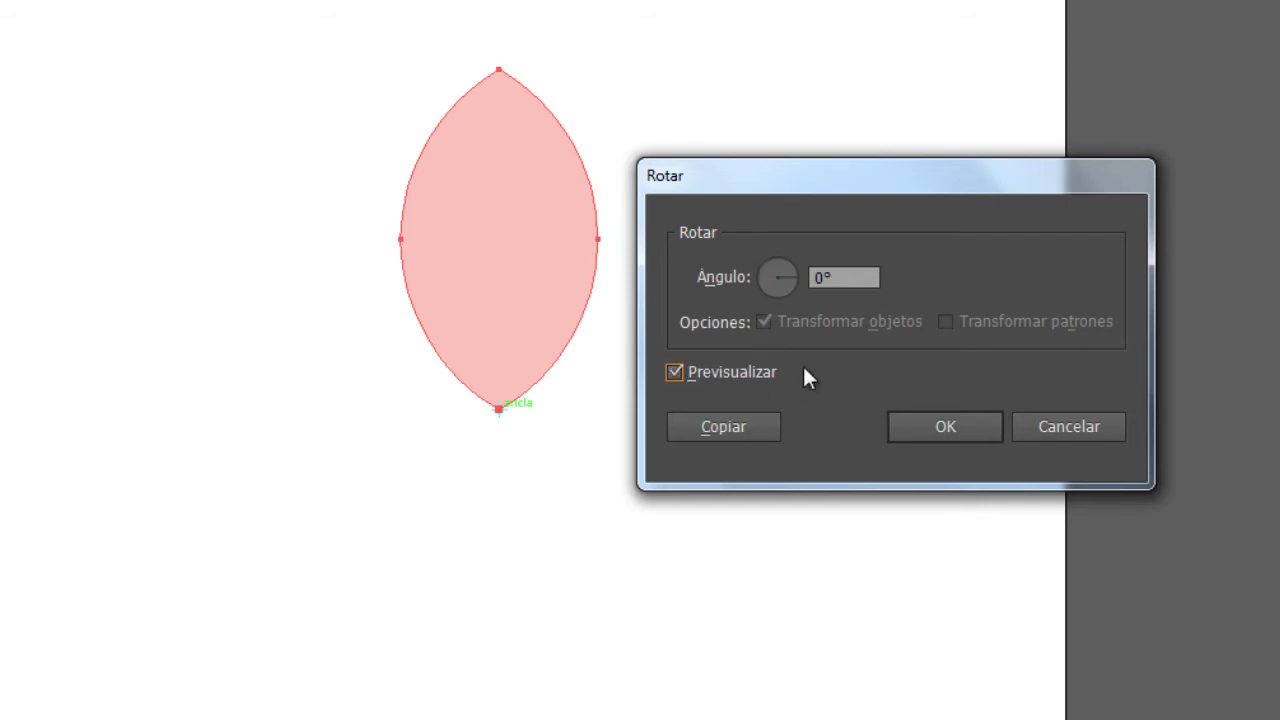
pyautogui.hotkey('shift', 'Tab')
pyautogui.write('10')
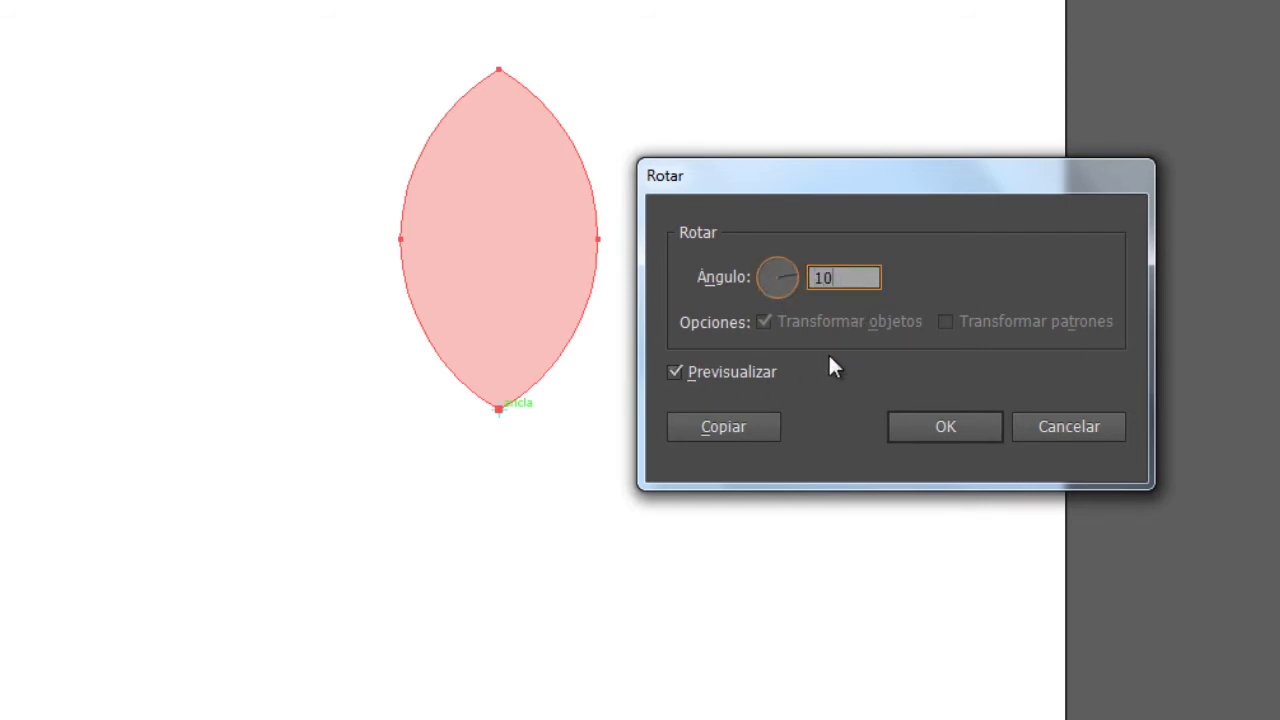
pyautogui.click(750, 428)
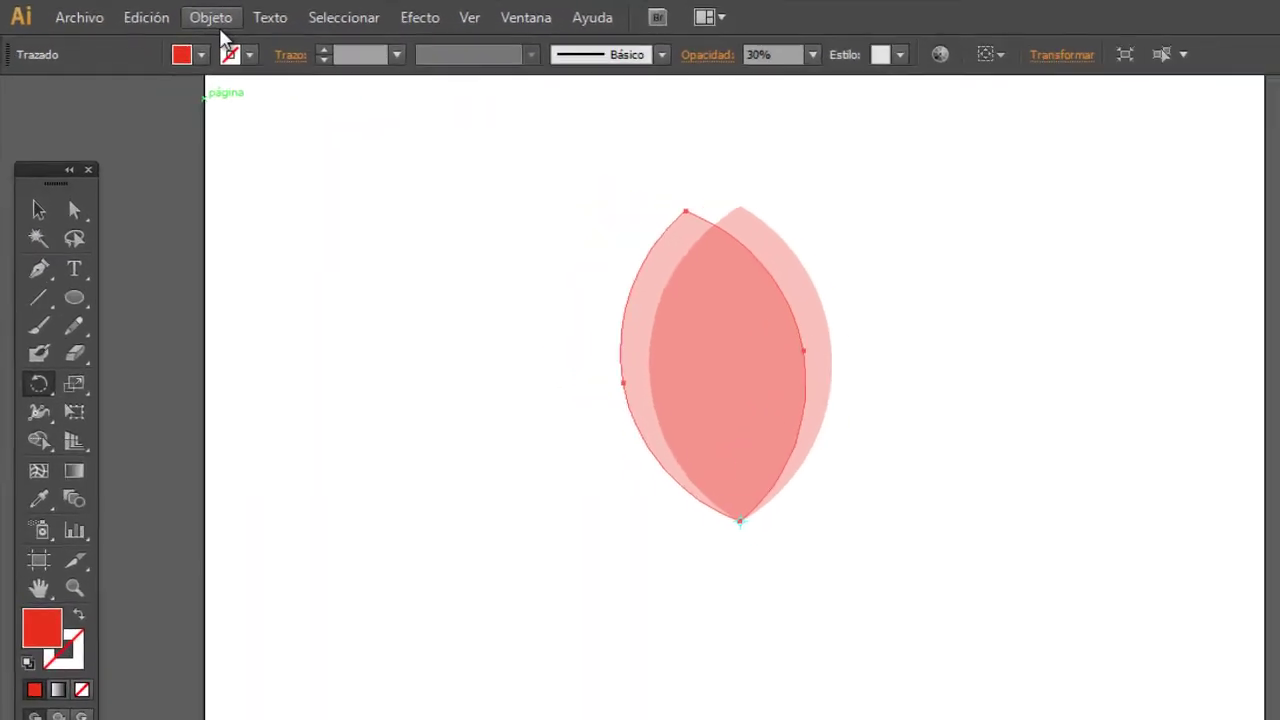
# - Repeat the 10° rotated copy with Volver a transformar and Ctrl+D until the circle closes
pyautogui.click(170, 15)
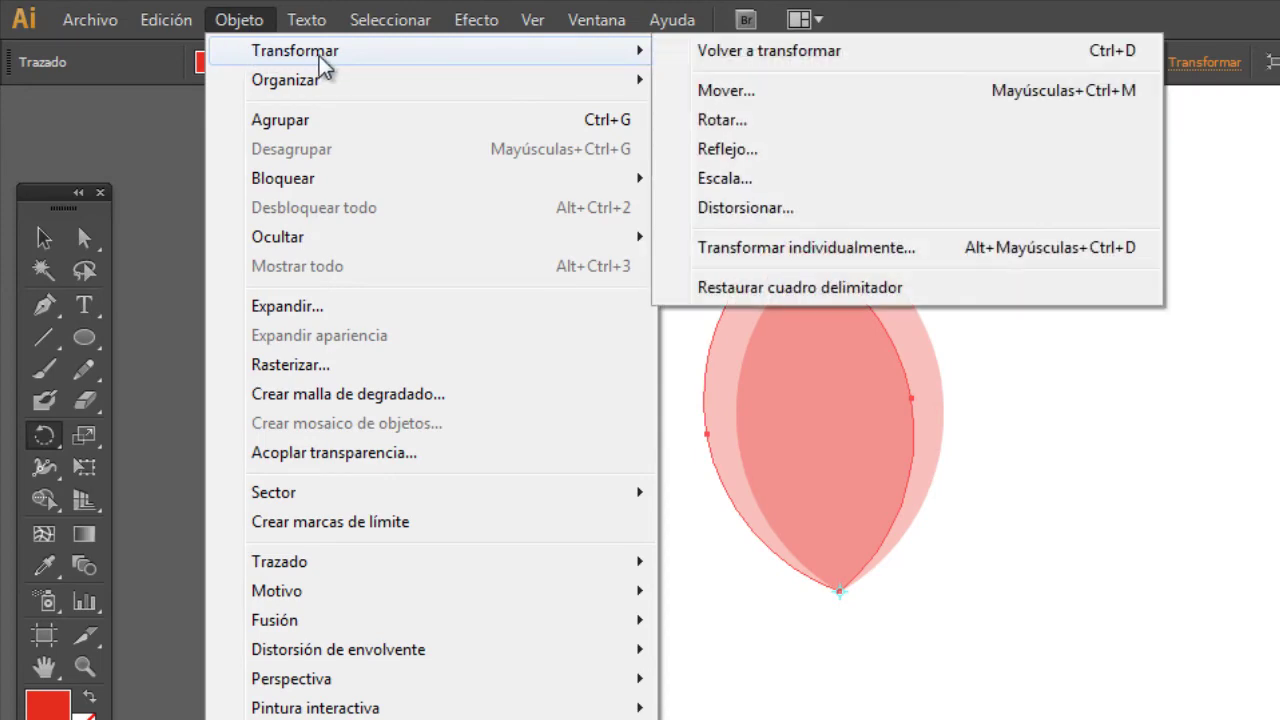
pyautogui.moveTo(146, 57)
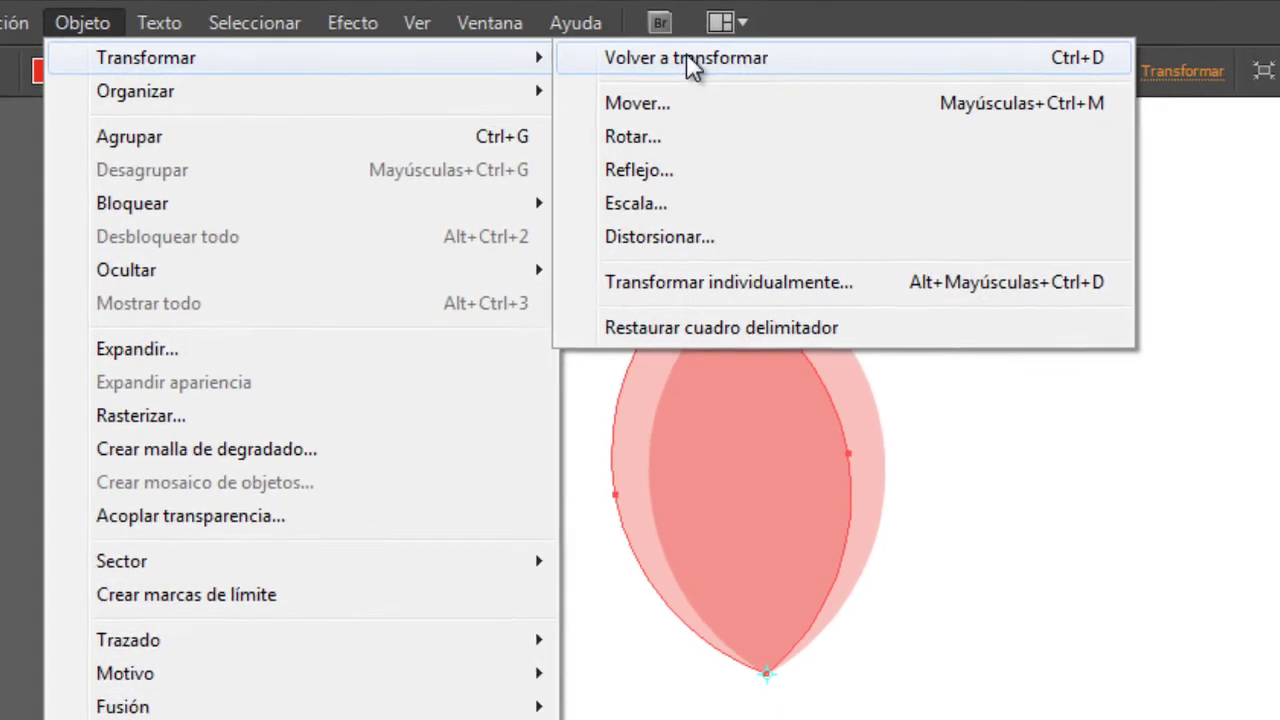
pyautogui.click(668, 64)
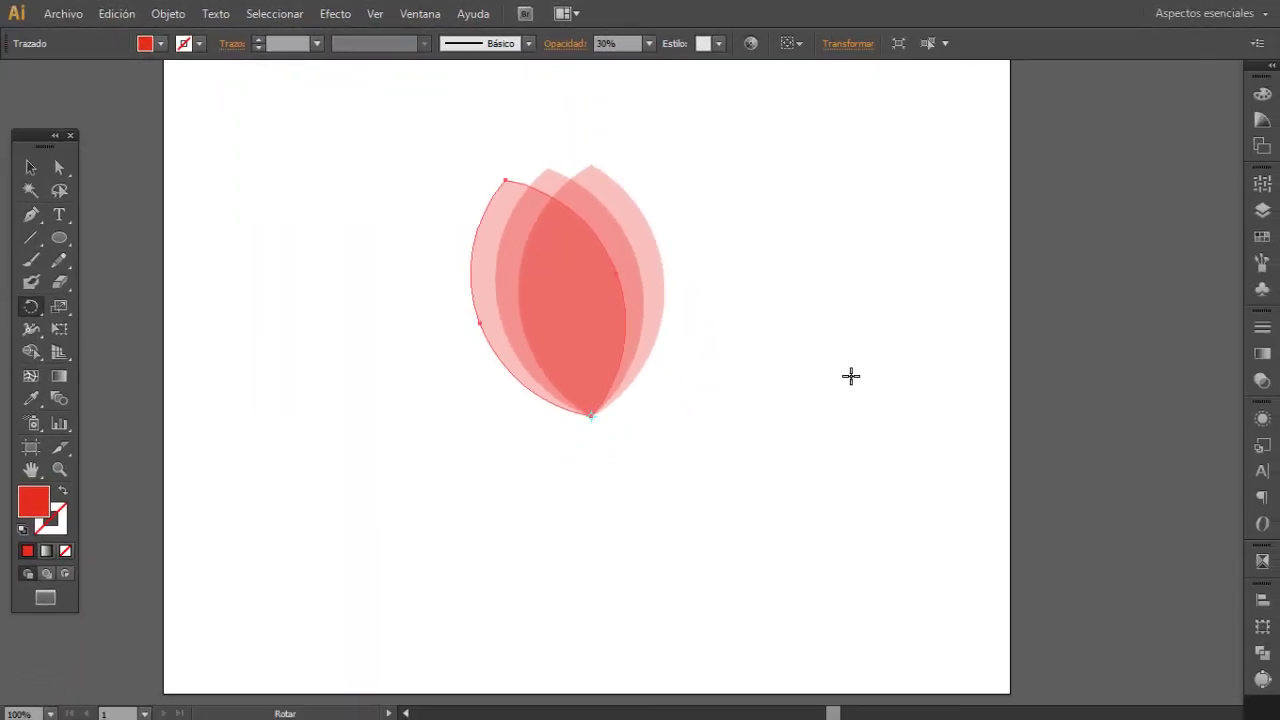
pyautogui.hotkey('ctrl', 'd')
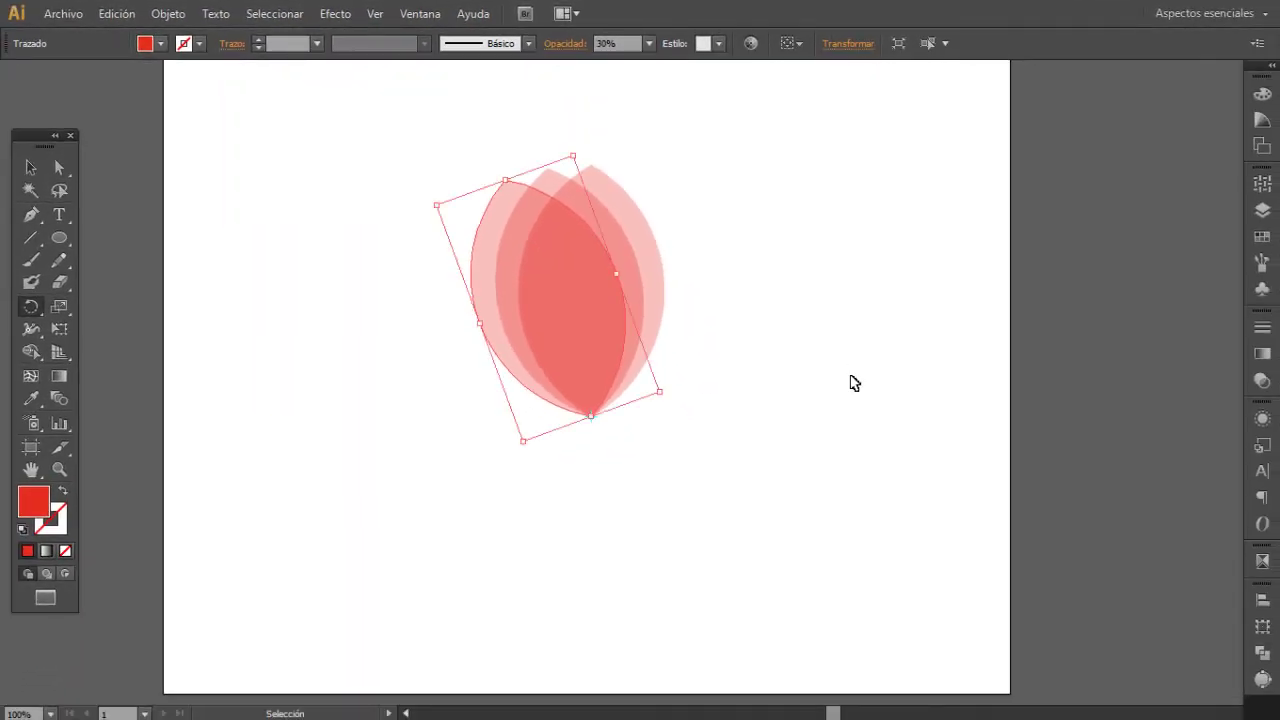
pyautogui.hotkey('ctrl', 'd')
pyautogui.hotkey('ctrl', 'd')
pyautogui.hotkey('ctrl', 'd')
pyautogui.hotkey('ctrl', 'd')
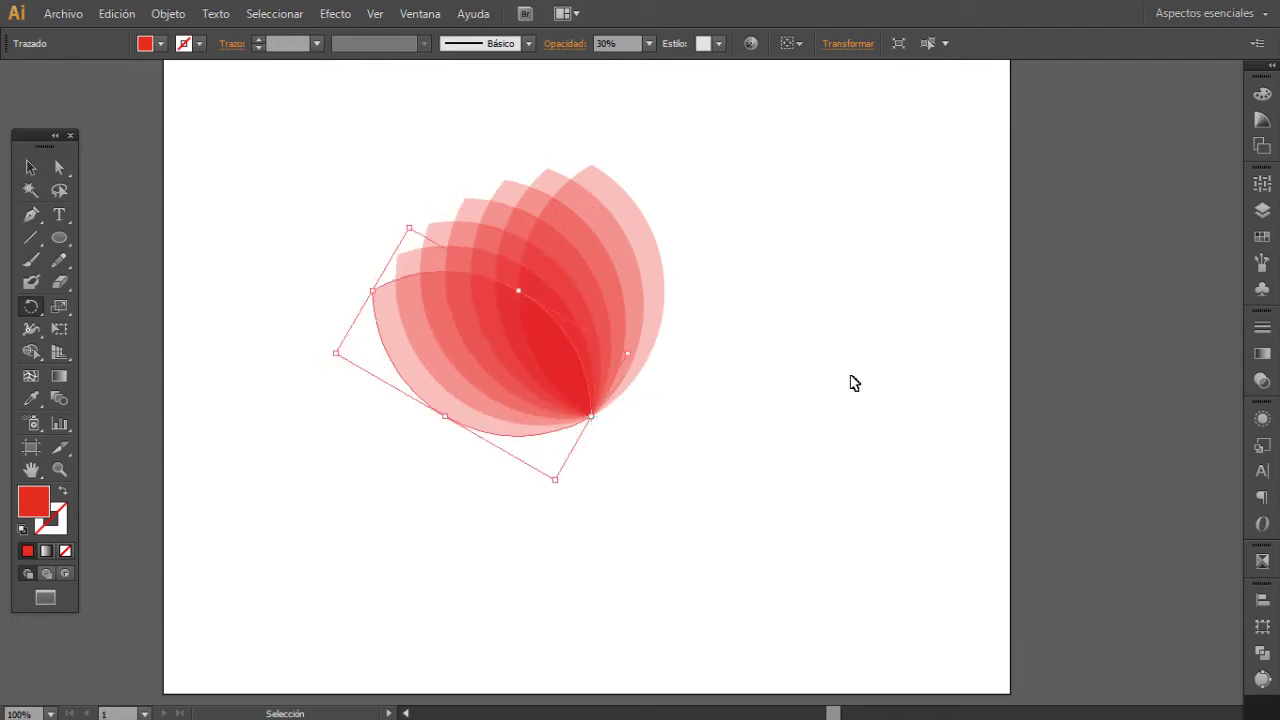
pyautogui.hotkey('ctrl', 'd')
pyautogui.hotkey('ctrl', 'd')
pyautogui.hotkey('ctrl', 'd')
pyautogui.hotkey('ctrl', 'd')
pyautogui.hotkey('ctrl', 'd')
pyautogui.hotkey('ctrl', 'd')
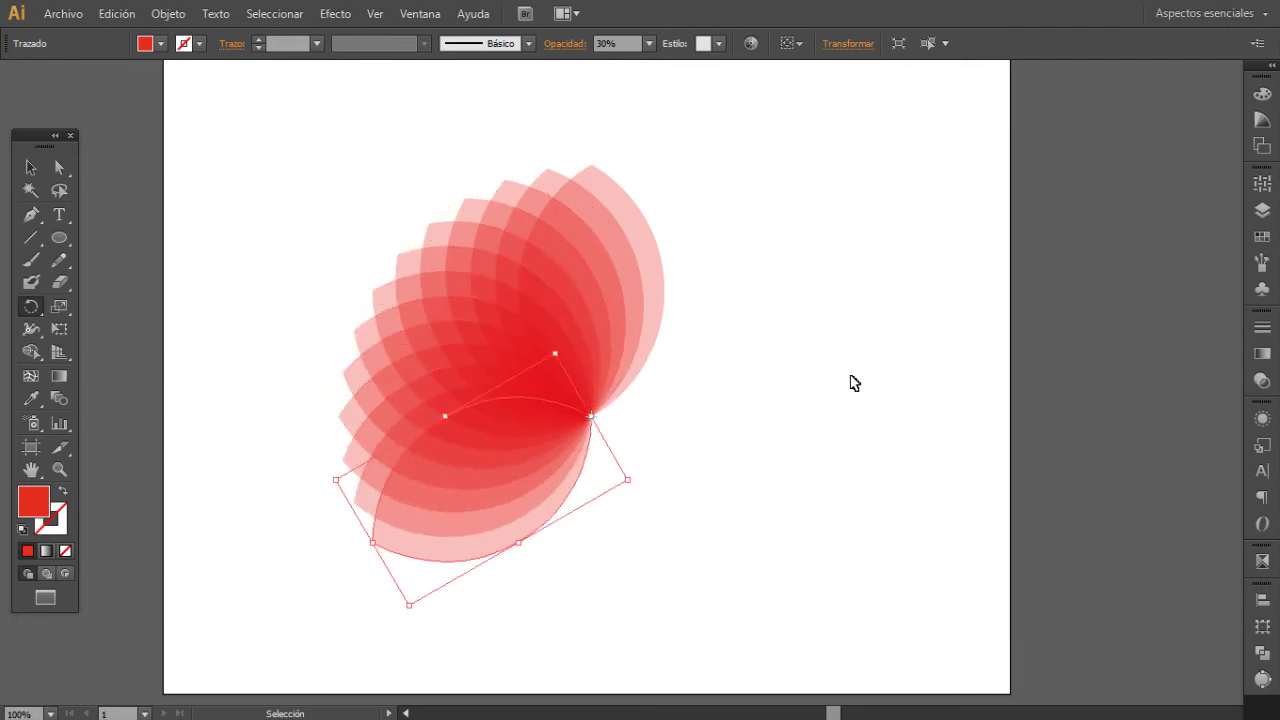
pyautogui.hotkey('ctrl', 'd')
pyautogui.hotkey('ctrl', 'd')
pyautogui.hotkey('ctrl', 'd')
pyautogui.hotkey('ctrl', 'd')
pyautogui.hotkey('ctrl', 'd')
pyautogui.hotkey('ctrl', 'd')
pyautogui.hotkey('ctrl', 'd')
pyautogui.hotkey('ctrl', 'd')
pyautogui.hotkey('ctrl', 'd')
pyautogui.hotkey('ctrl', 'd')
pyautogui.hotkey('ctrl', 'd')
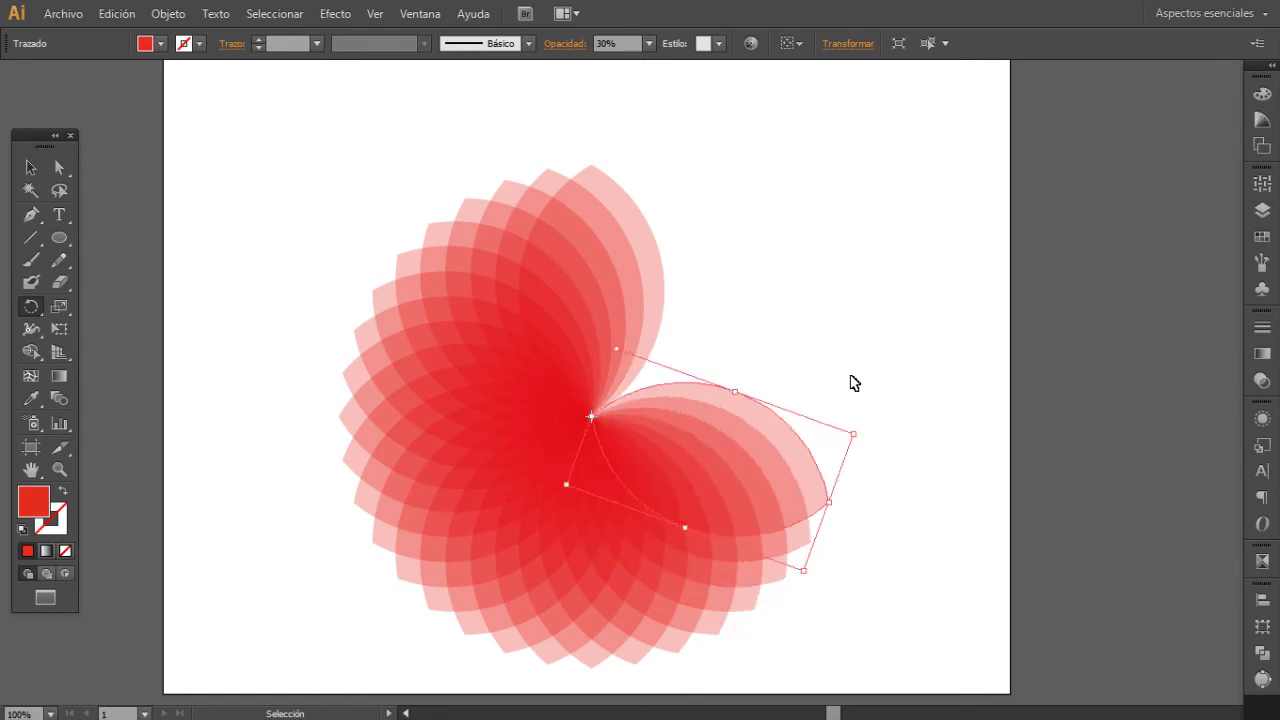
pyautogui.hotkey('ctrl', 'd')
pyautogui.hotkey('ctrl', 'd')
pyautogui.hotkey('ctrl', 'd')
pyautogui.hotkey('ctrl', 'd')
pyautogui.hotkey('ctrl', 'd')
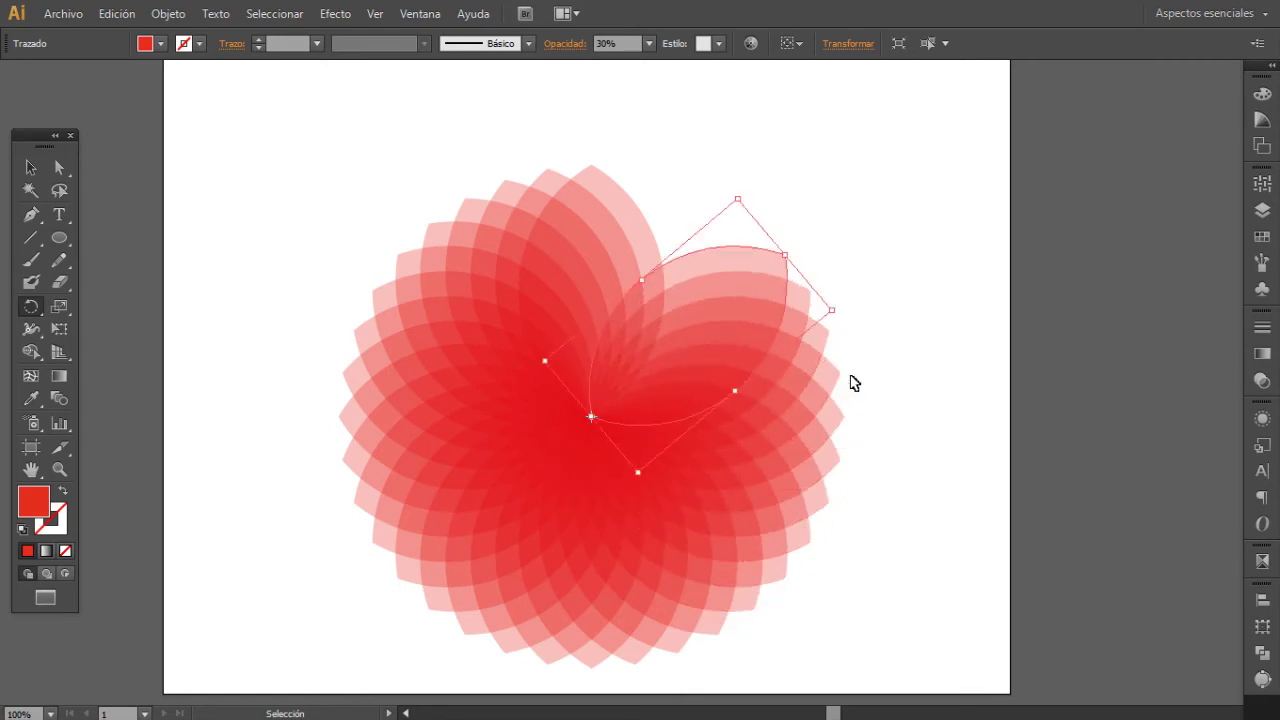
pyautogui.hotkey('ctrl', 'd')
pyautogui.hotkey('ctrl', 'd')
pyautogui.hotkey('ctrl', 'd')
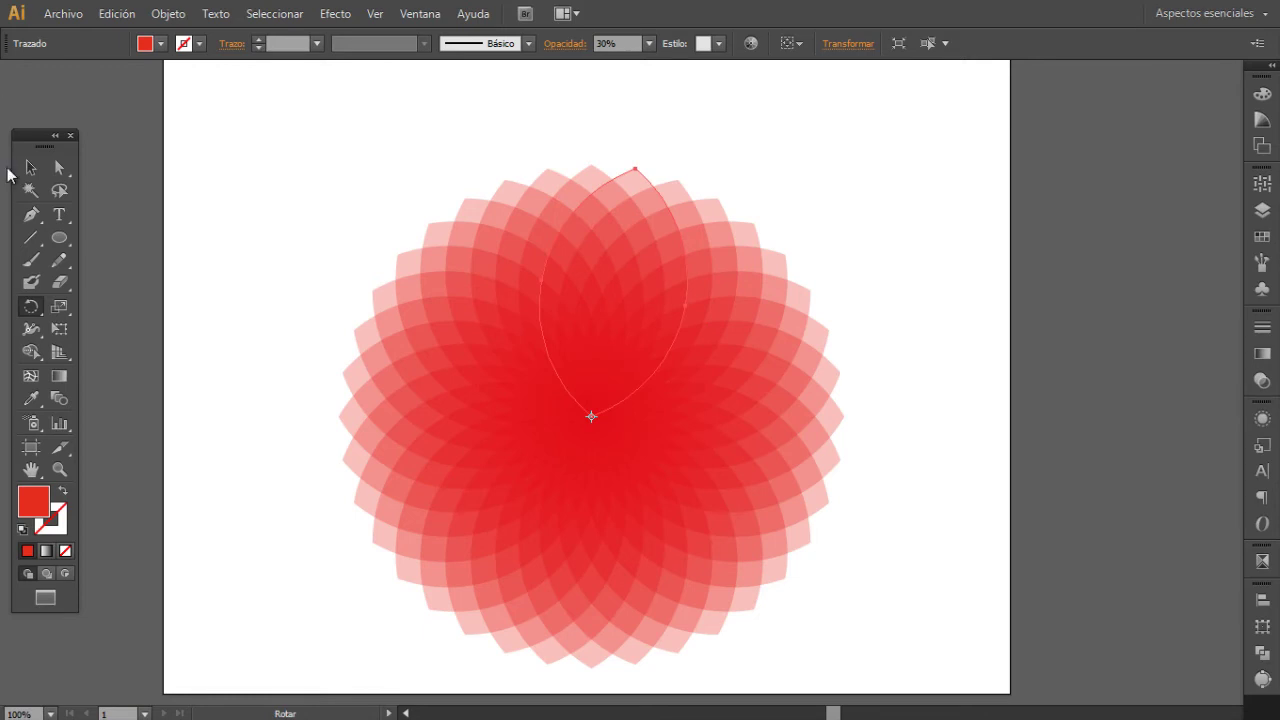
pyautogui.click(32, 170)
# - Marquee-select all the petals and drag the whole flower higher on the page
pyautogui.scroll(-1, 912, 276)
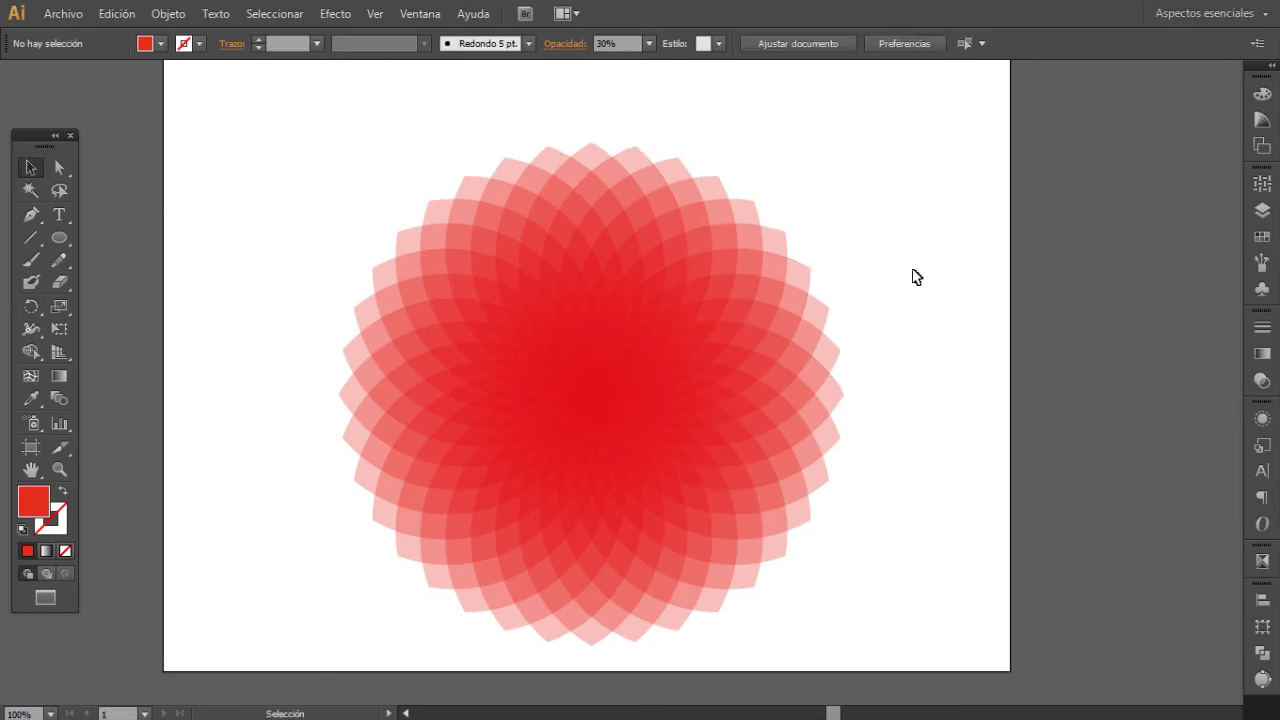
pyautogui.click(621, 382)
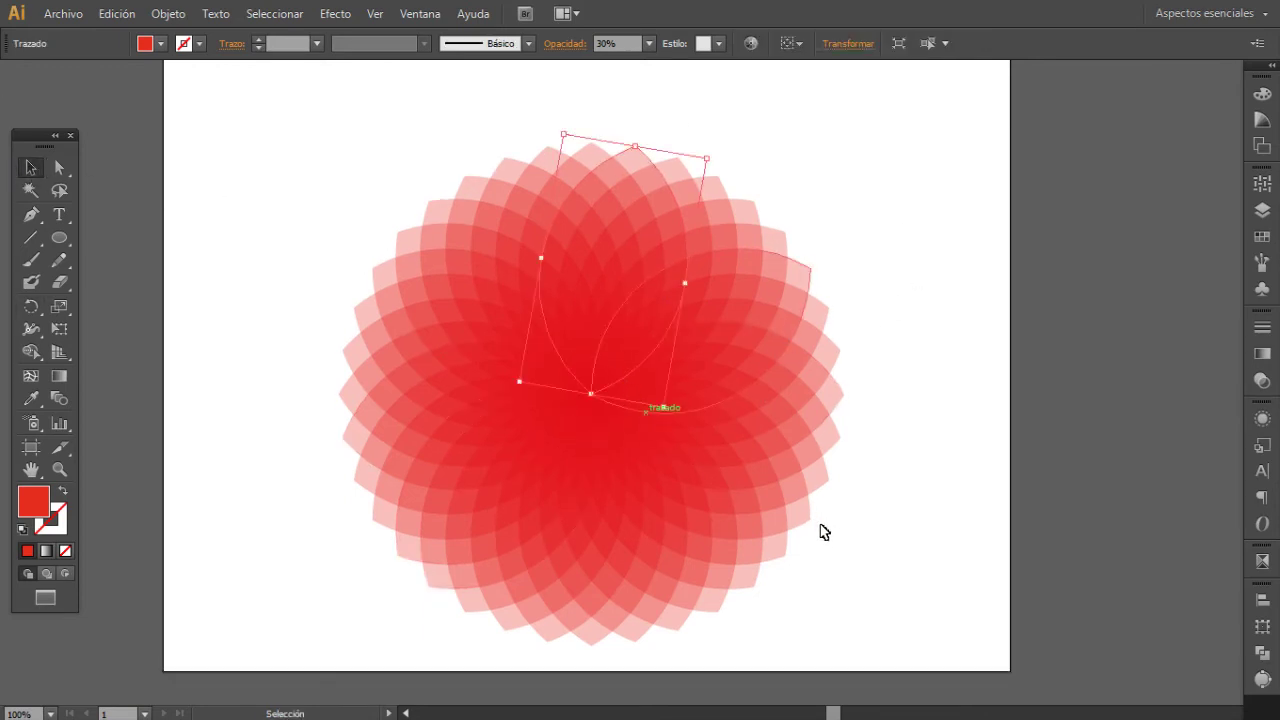
pyautogui.click(848, 664)
pyautogui.moveTo(846, 665); pyautogui.dragTo(237, 106)
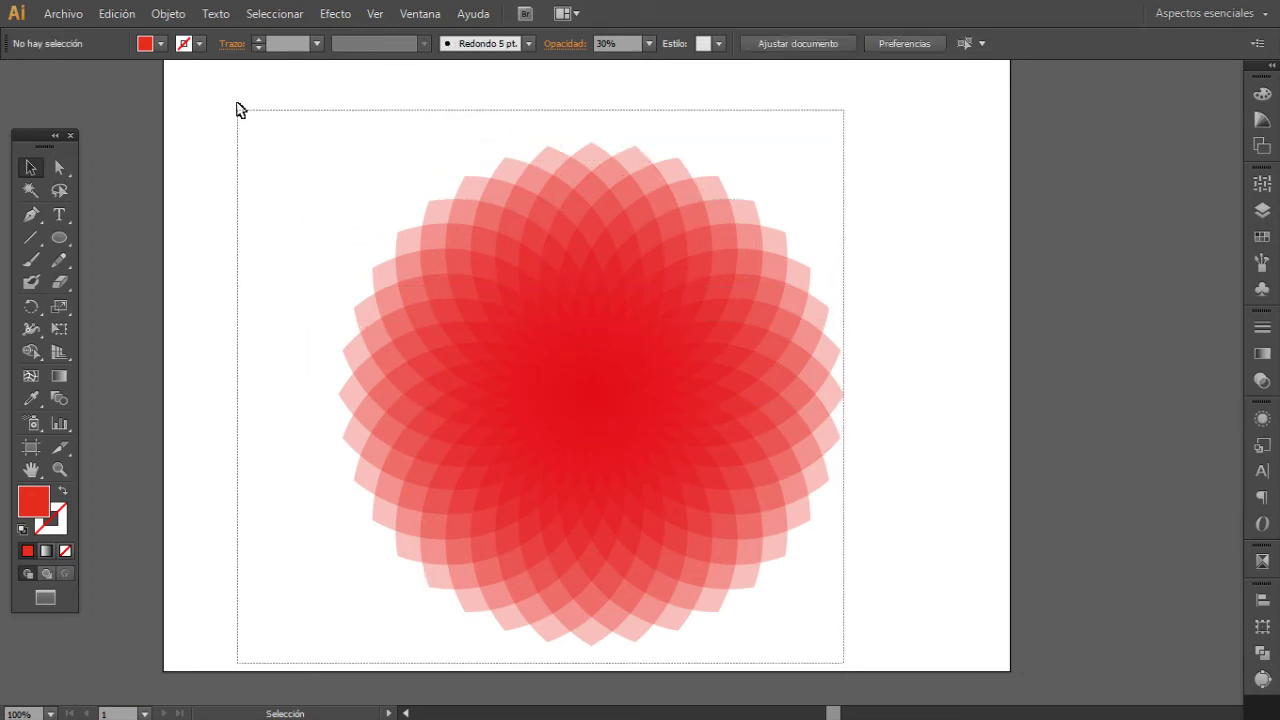
pyautogui.scroll(1, 745, 415)
pyautogui.scroll(1, 751, 410)
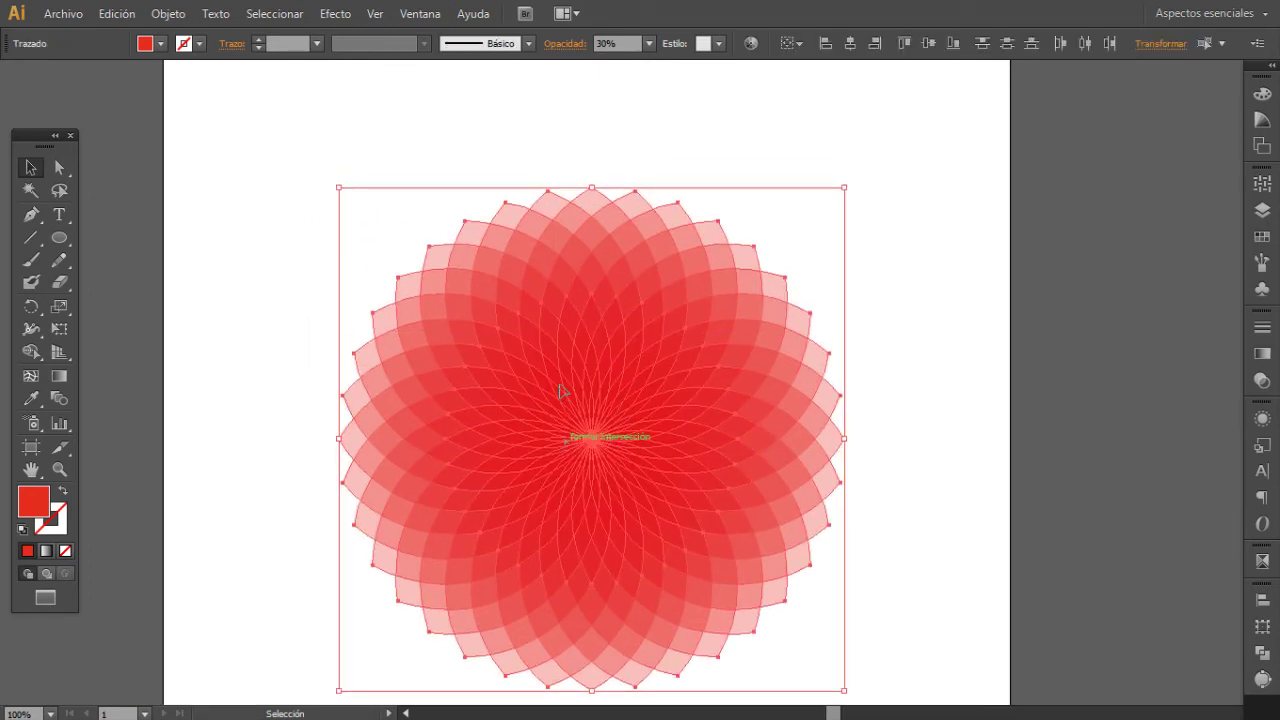
pyautogui.moveTo(561, 392); pyautogui.dragTo(561, 360)
pyautogui.moveTo(282, 329); pyautogui.dragTo(277, 328)
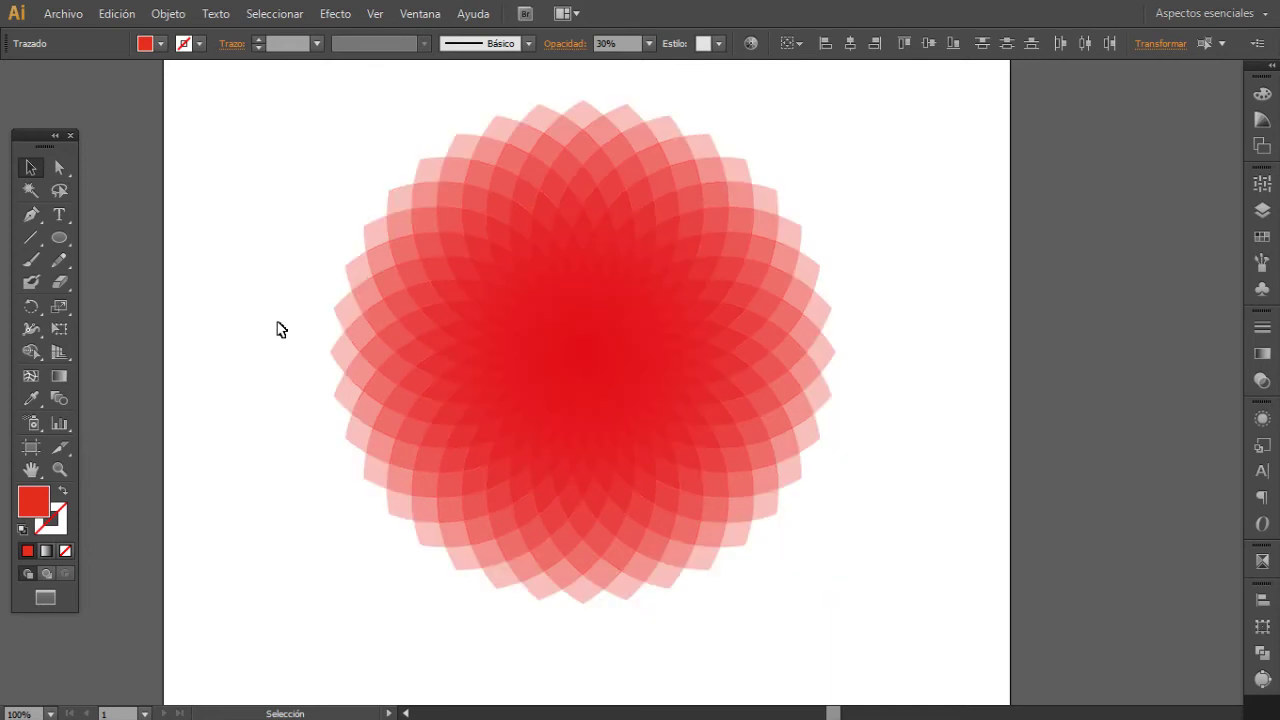
pyautogui.scroll(2, 900, 243)
pyautogui.click(900, 243)
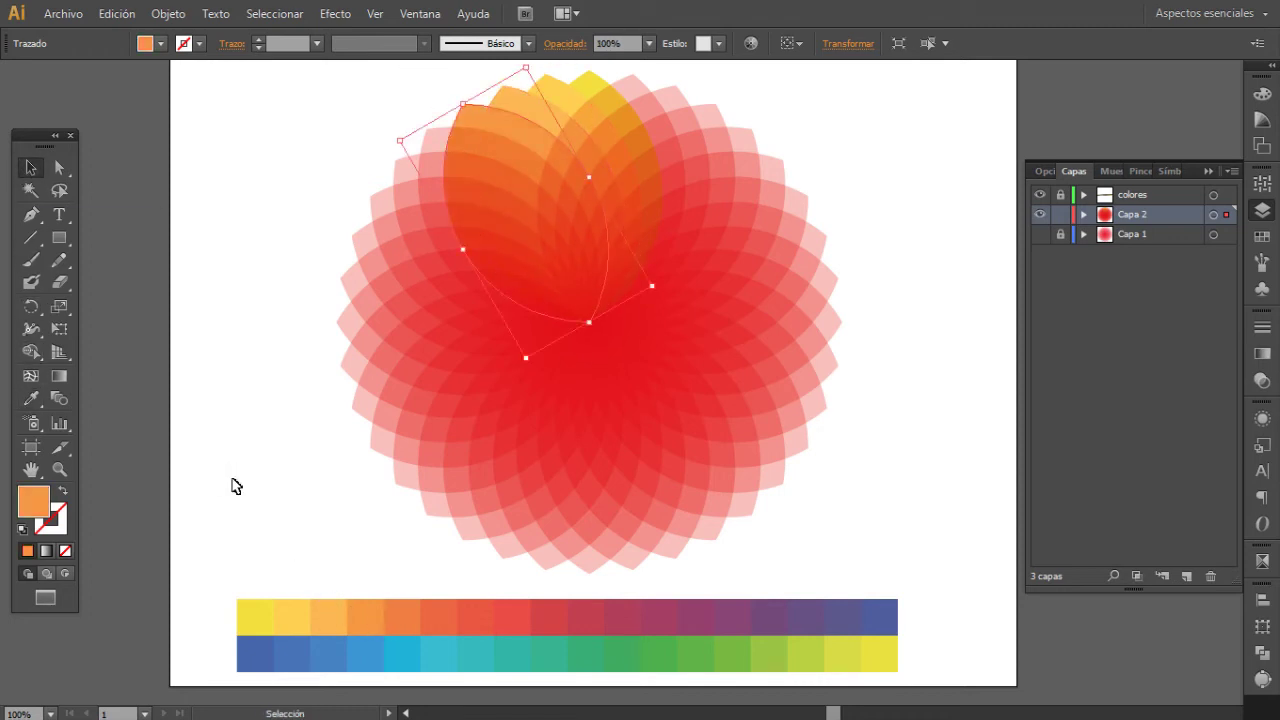
# - Fade the rainbow colour strips and the orange and yellow petals to 30% opacity
pyautogui.click(1262, 380)
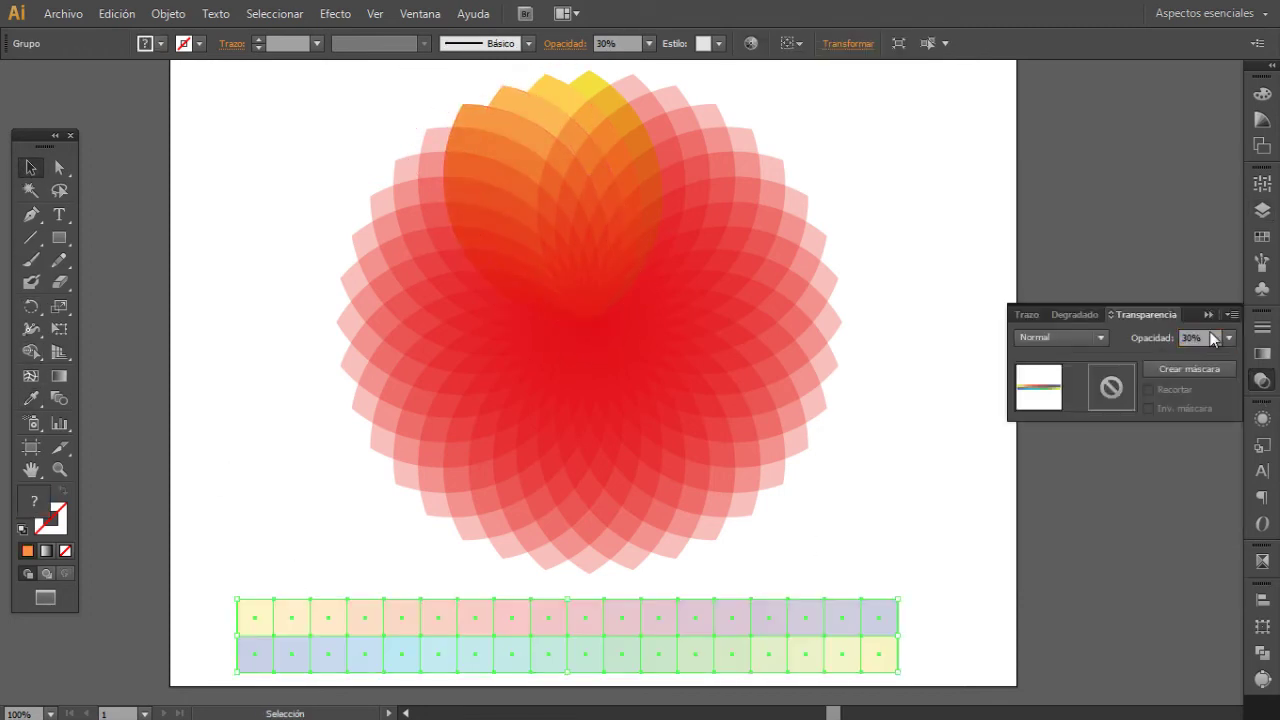
pyautogui.click(548, 95)
pyautogui.click(1262, 380)
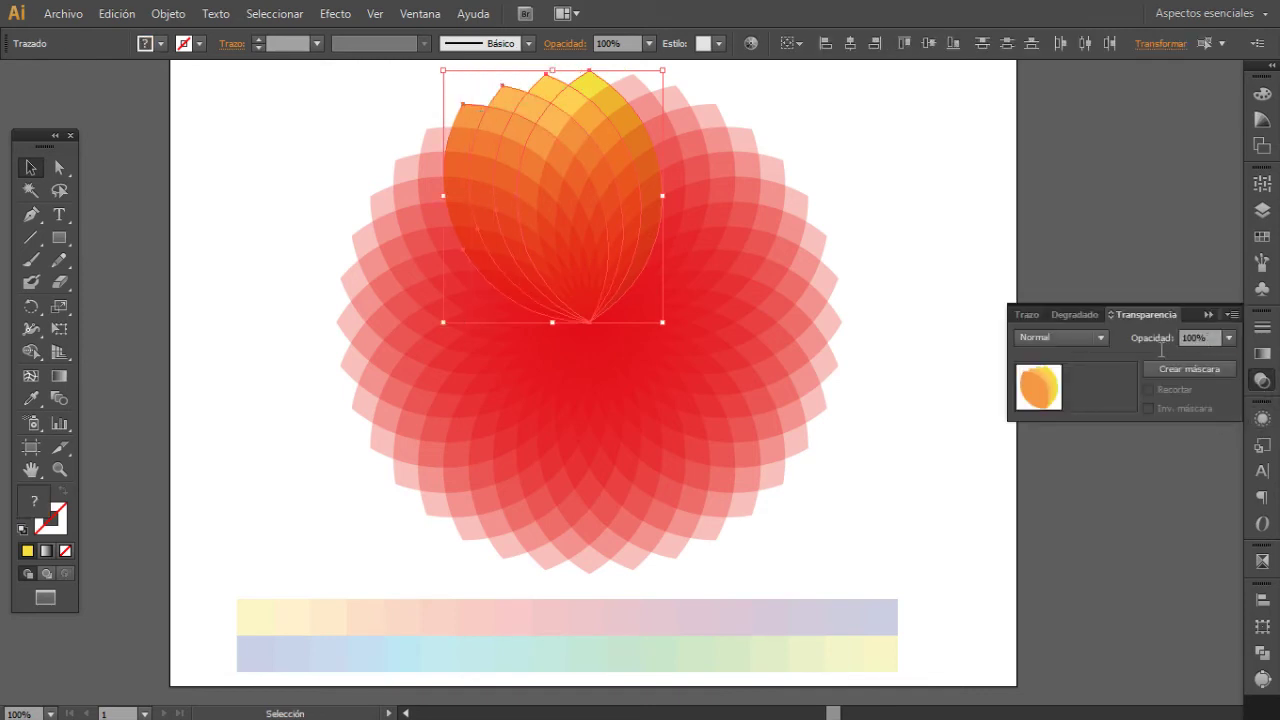
pyautogui.click(1190, 343)
pyautogui.write('30')
pyautogui.press('Return')
pyautogui.click(385, 101)
# - Colour the upper-left petals orange and orange-red, sampled from the top colour strip
pyautogui.click(460, 160)
pyautogui.press('i')
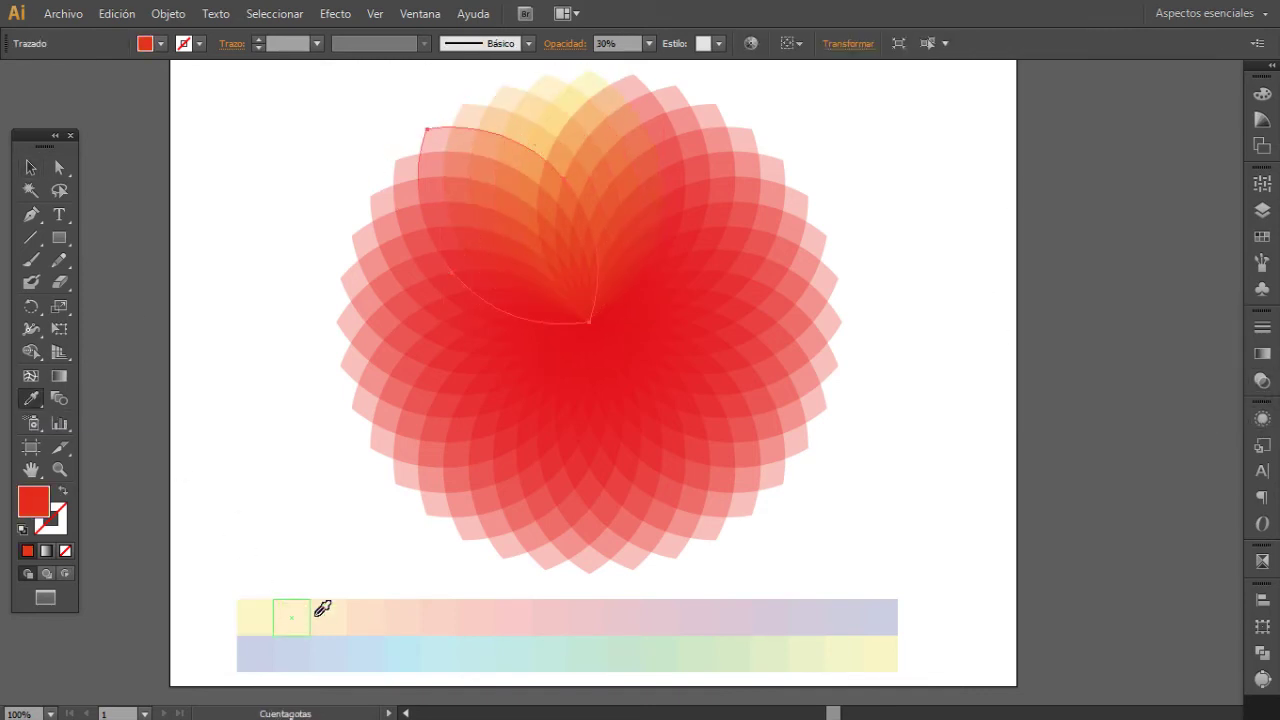
pyautogui.click(402, 618)
pyautogui.click(31, 167)
pyautogui.click(392, 172)
pyautogui.press('i')
pyautogui.click(437, 612)
pyautogui.press('v')
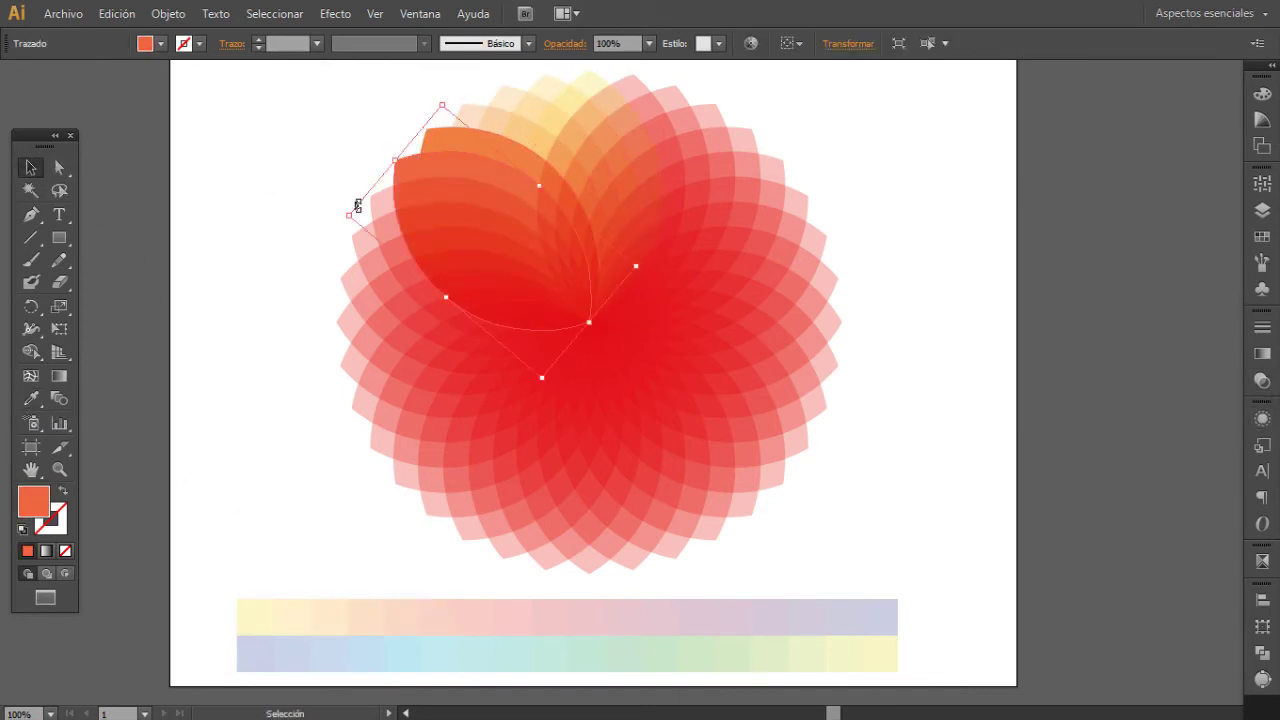
# - Give the next left petals red-orange and red sampled from the top strip
pyautogui.click(357, 200)
pyautogui.press('i')
pyautogui.press('v')
pyautogui.click(400, 240)
pyautogui.press('i')
pyautogui.click(480, 618)
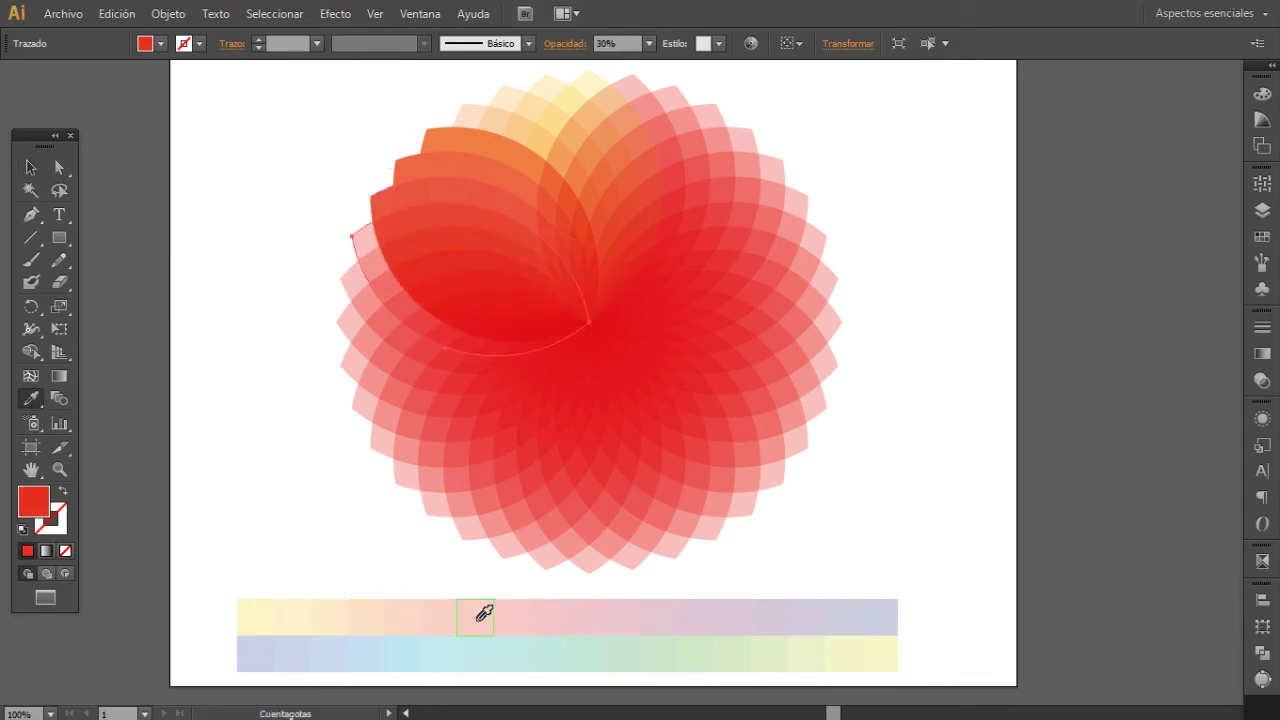
pyautogui.click(483, 613)
pyautogui.click(31, 167)
# - Colour the next left petal deeper red, then maroon, from the top strip
pyautogui.click(360, 300)
pyautogui.click(31, 398)
pyautogui.click(560, 610)
pyautogui.press('v')
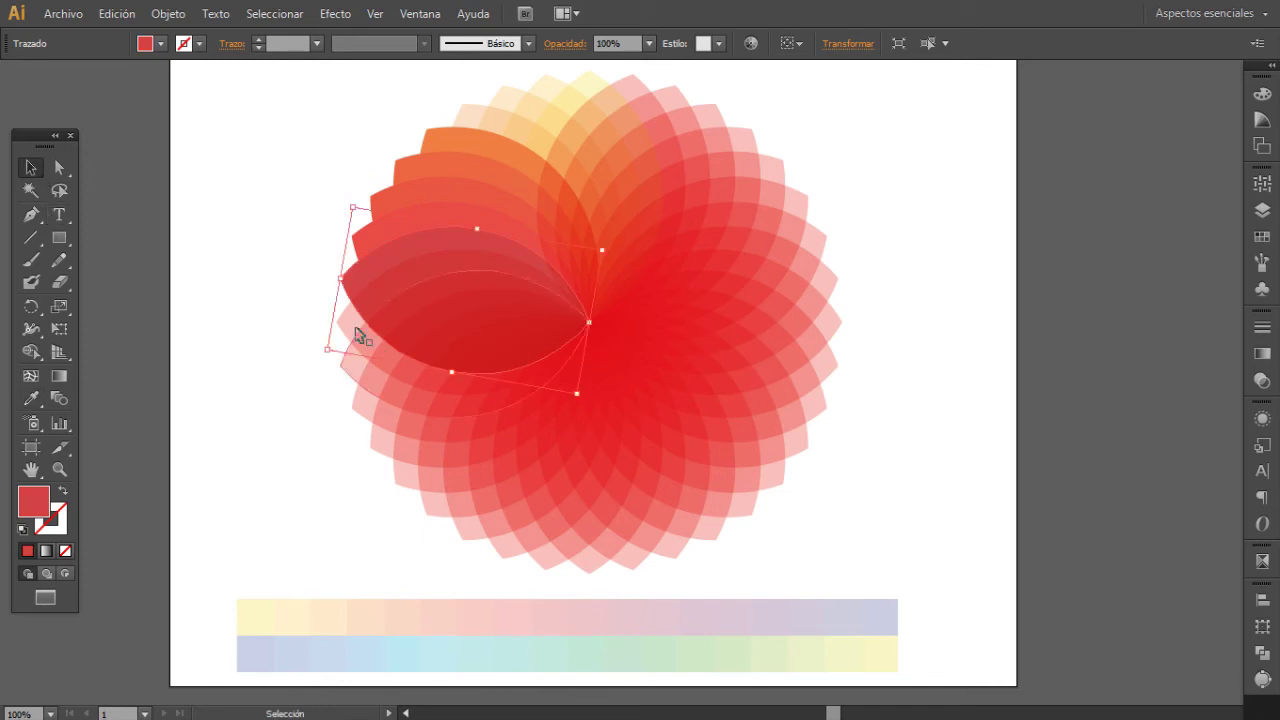
pyautogui.press('i')
pyautogui.click(538, 600)
pyautogui.press('v')
# - Fill the next lower-left petals with maroon sampled from the top strip
pyautogui.click(380, 390)
pyautogui.press('i')
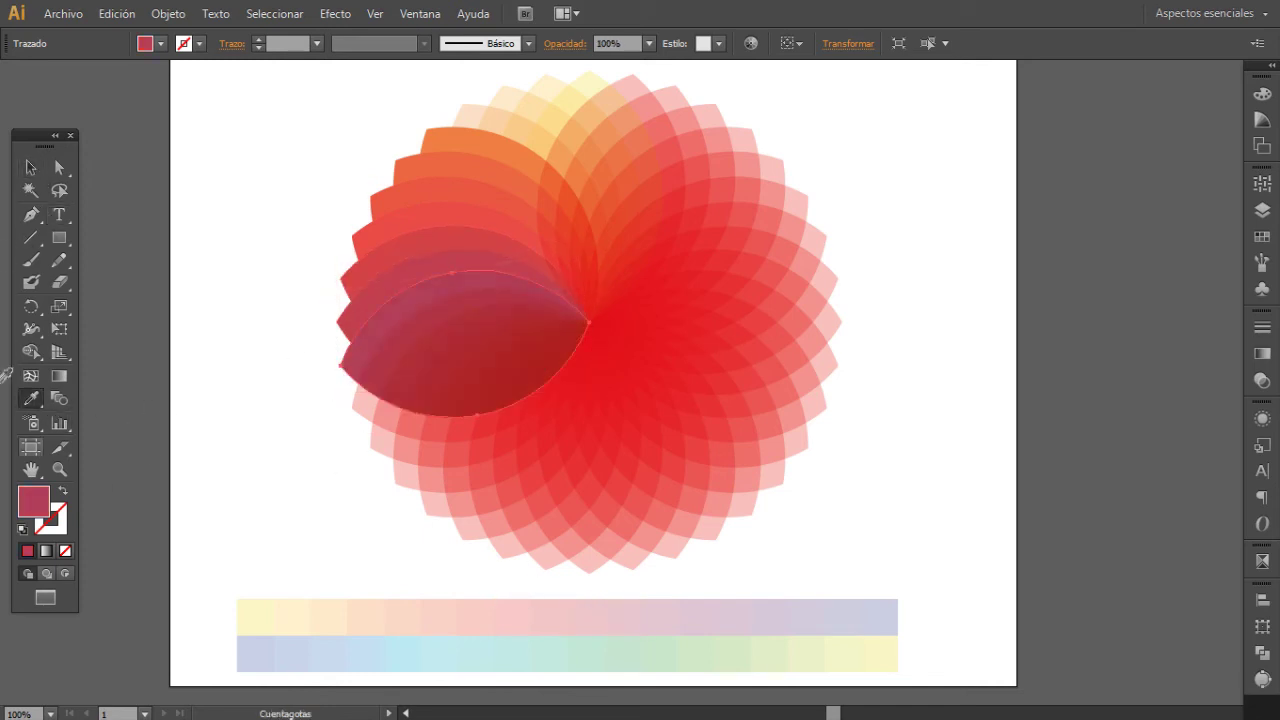
pyautogui.press('v')
pyautogui.click(470, 410)
pyautogui.press('i')
pyautogui.click(654, 606)
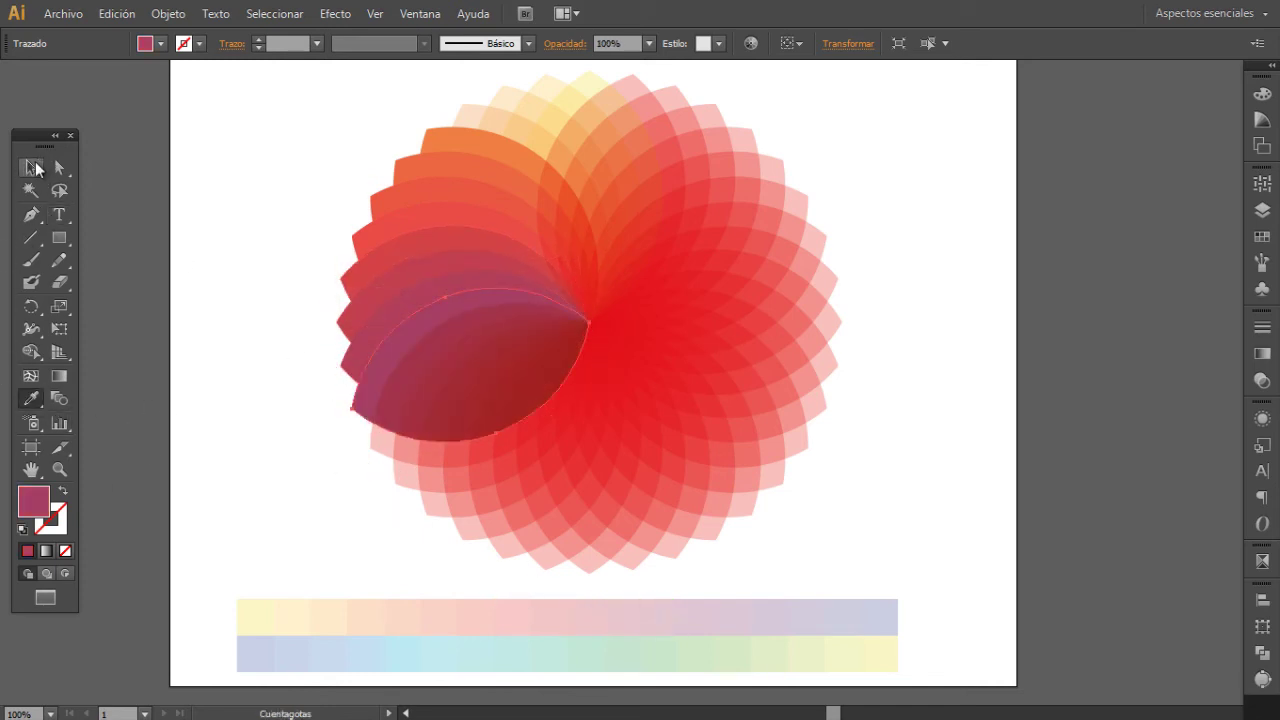
pyautogui.click(34, 168)
pyautogui.click(429, 414)
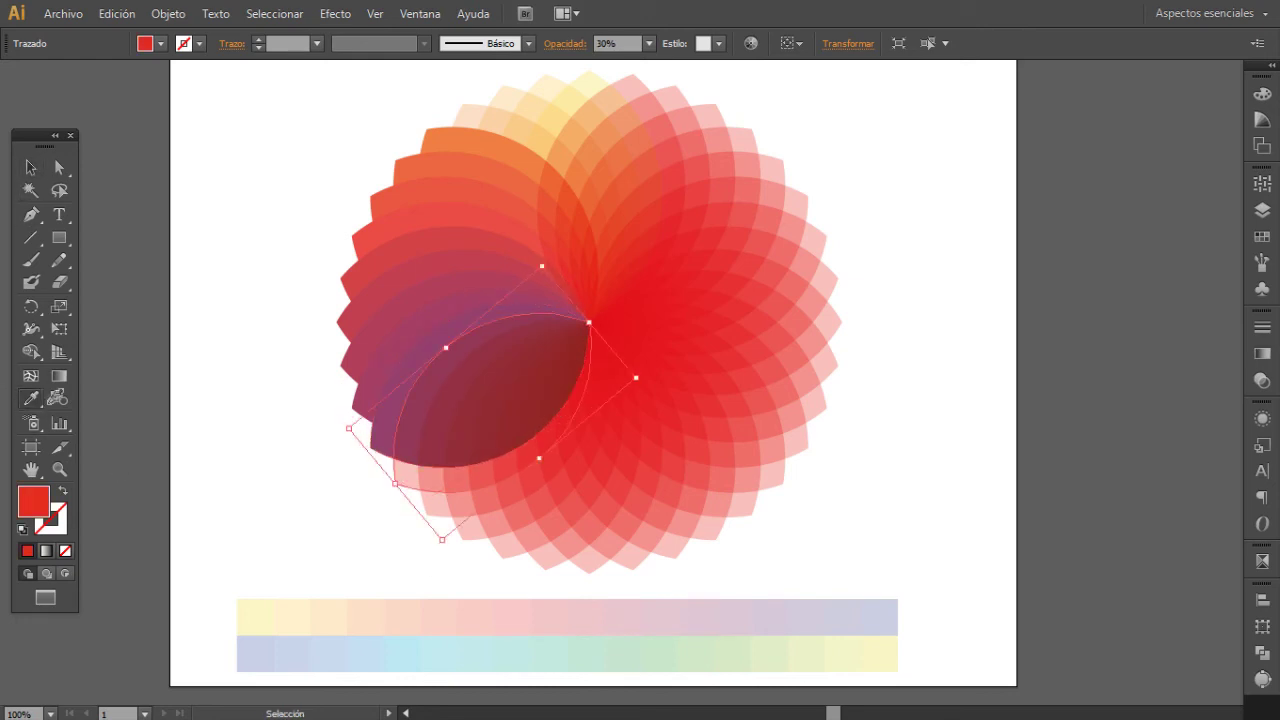
# - Colour the lower-left petals dark purple and purple from the top strip
pyautogui.press('i')
pyautogui.click(800, 615)
pyautogui.click(31, 168)
pyautogui.click(437, 523)
pyautogui.press('i')
pyautogui.click(748, 605)
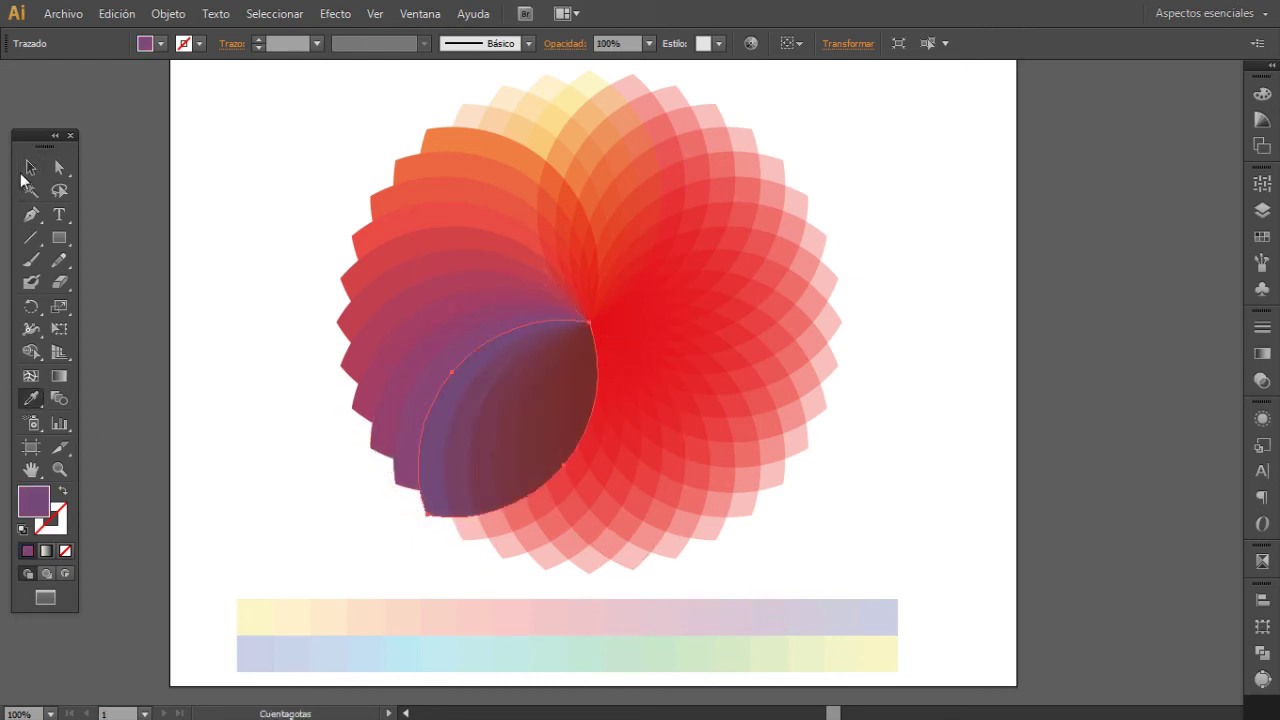
pyautogui.click(30, 168)
# - Give the lower petals through the bottom-centre one purple from the strip's right end
pyautogui.click(530, 440)
pyautogui.press('i')
pyautogui.click(763, 603)
pyautogui.keyDown('ctrl'); pyautogui.click(509, 548); pyautogui.keyUp('ctrl')
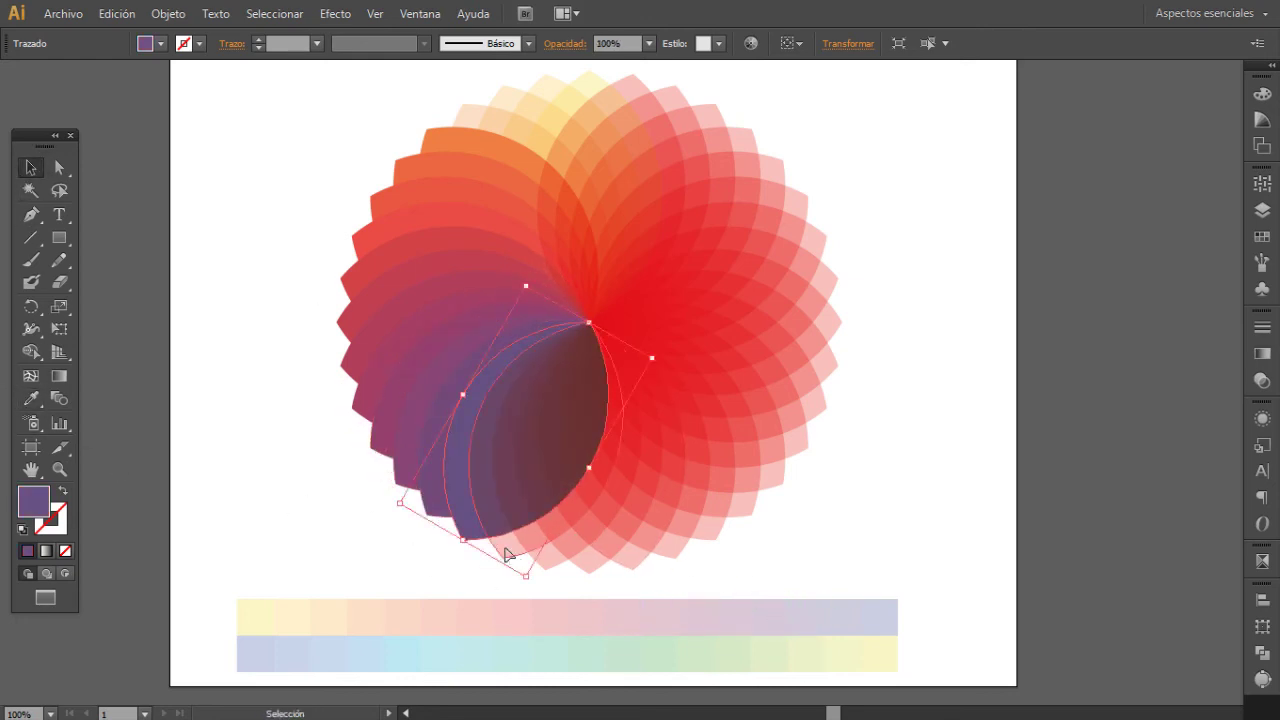
pyautogui.click(839, 598)
pyautogui.press('v')
pyautogui.click(570, 545)
pyautogui.click(31, 398)
pyautogui.click(840, 600)
# - Colour the first lower-right petals blue, sampled from the lower colour strip
pyautogui.press('v')
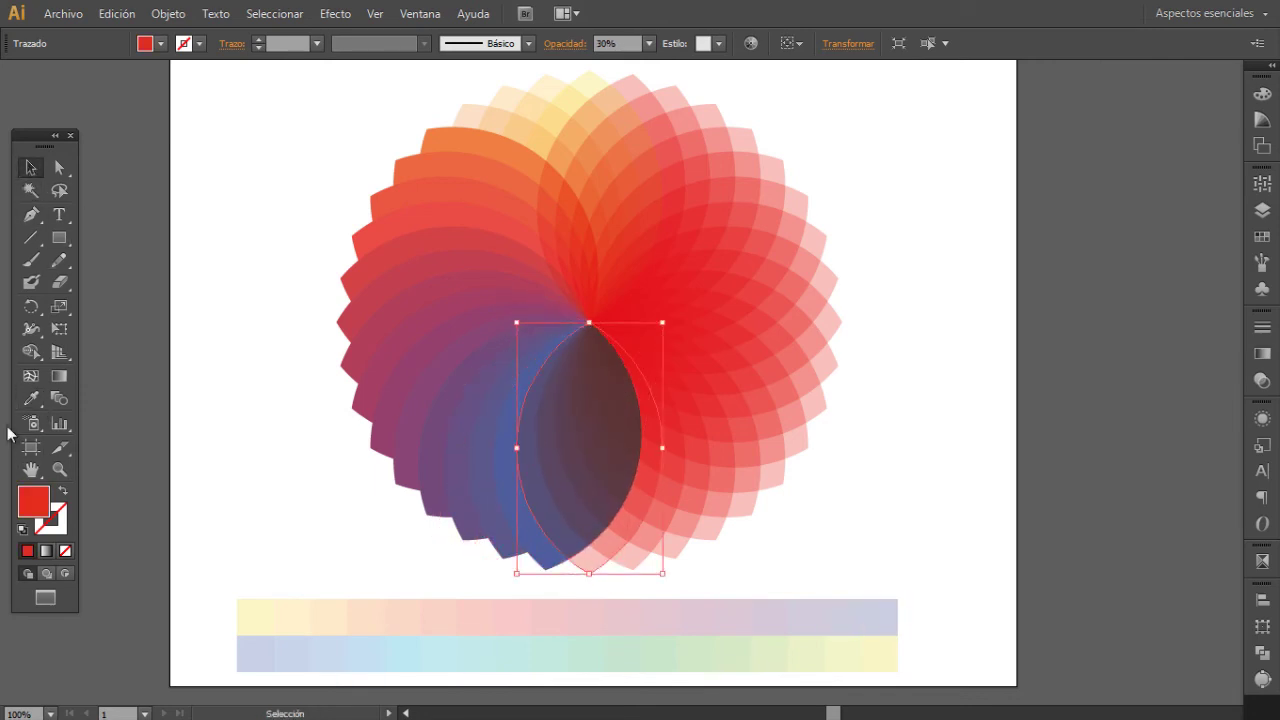
pyautogui.press('i')
pyautogui.click(252, 648)
pyautogui.press('v')
pyautogui.press('i')
pyautogui.press('v')
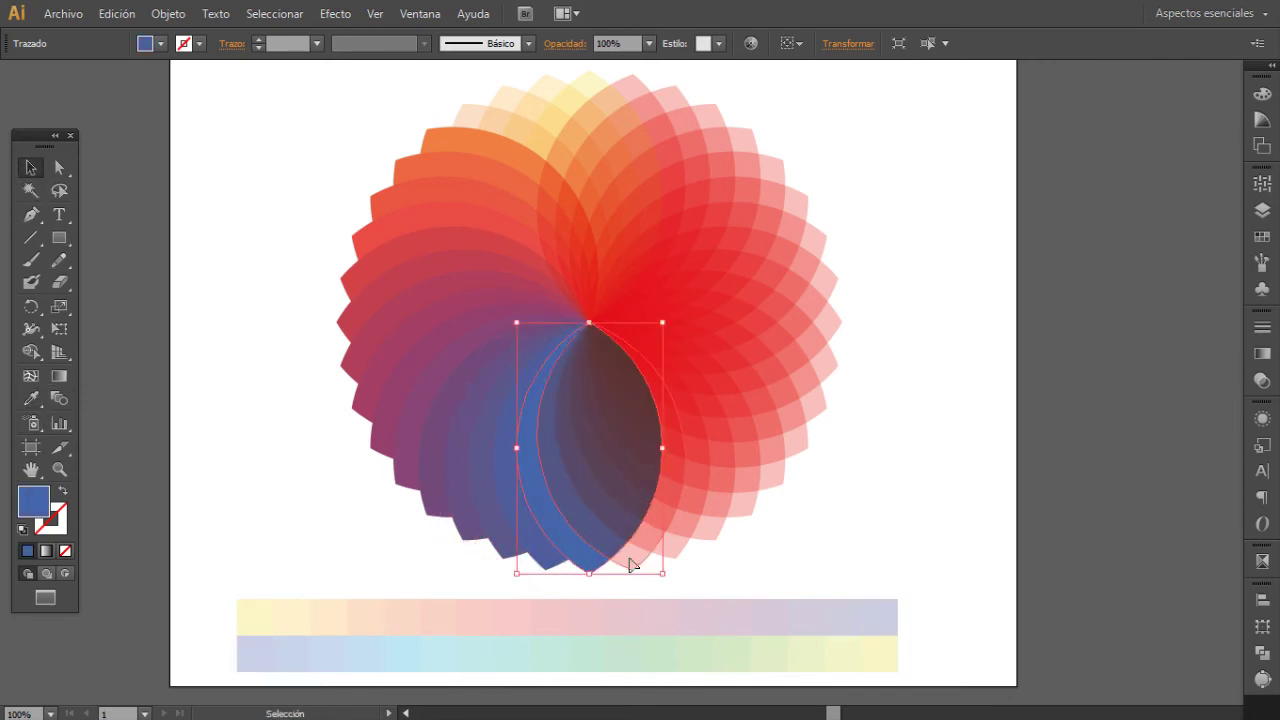
pyautogui.click(631, 565)
pyautogui.press('i')
pyautogui.click(298, 640)
# - Give the next right-side petals lighter blue and light blue from the lower strip
pyautogui.keyDown('ctrl'); pyautogui.click(680, 520); pyautogui.keyUp('ctrl')
pyautogui.click(299, 628)
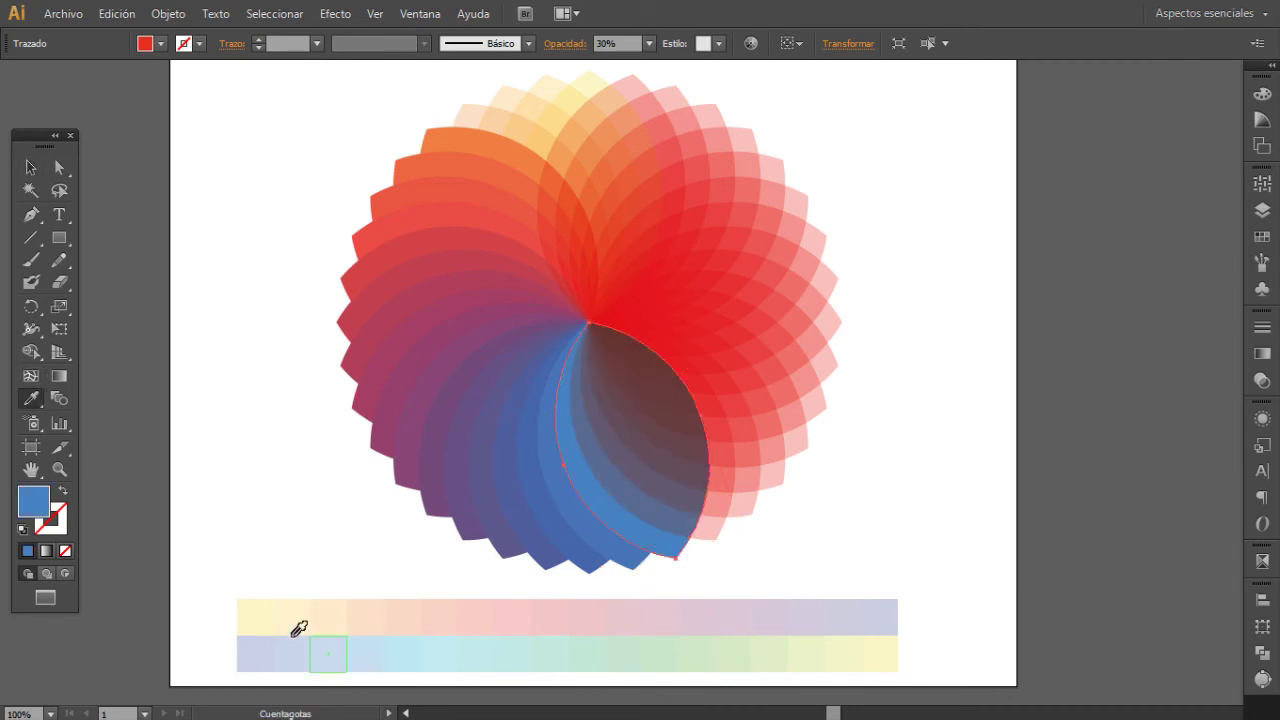
pyautogui.keyDown('ctrl'); pyautogui.click(715, 530); pyautogui.keyUp('ctrl')
pyautogui.click(374, 640)
pyautogui.keyDown('ctrl'); pyautogui.click(755, 500); pyautogui.keyUp('ctrl')
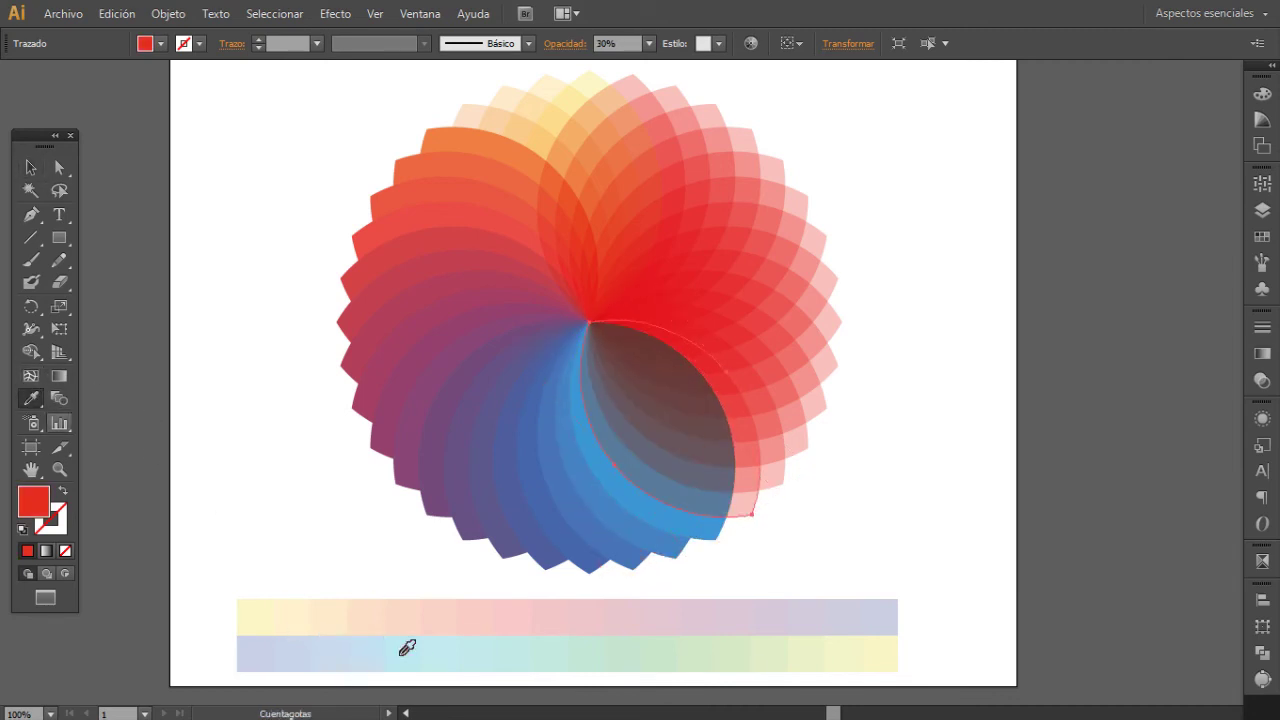
pyautogui.click(407, 648)
# - Colour the next right-side petals cyan and teal from the lower strip
pyautogui.keyDown('ctrl'); pyautogui.click(780, 460); pyautogui.keyUp('ctrl')
pyautogui.click(413, 651)
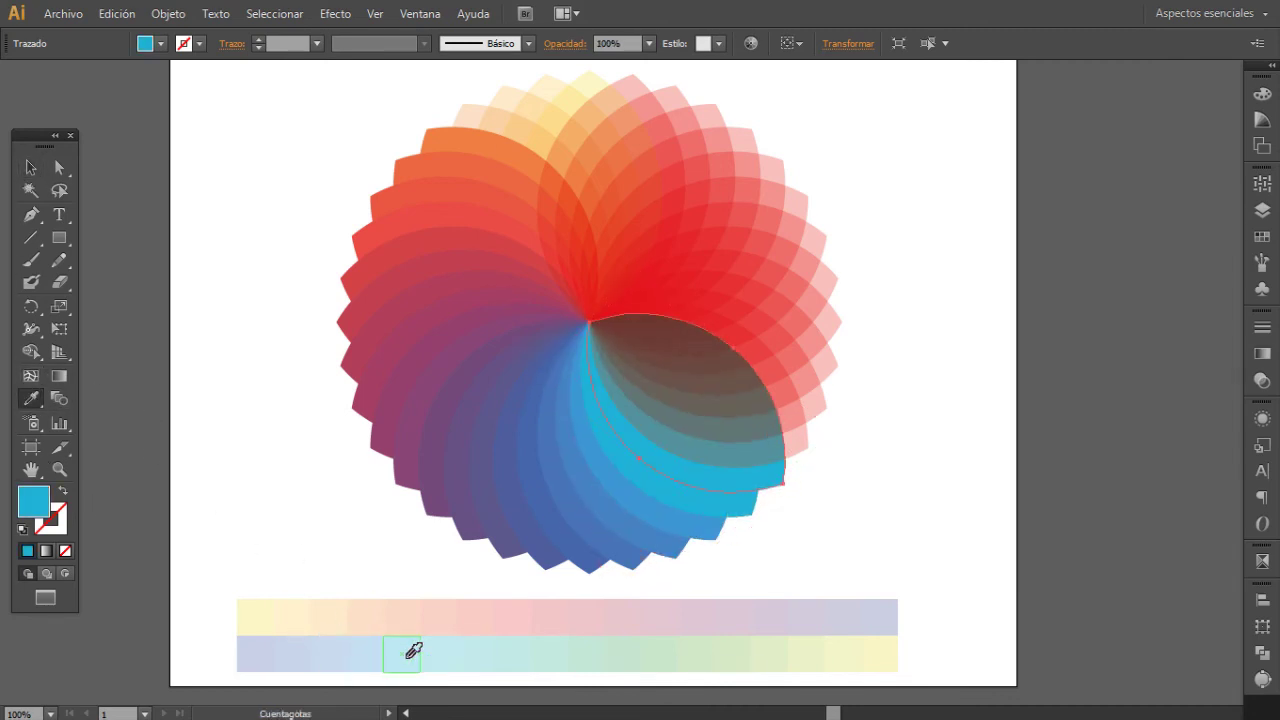
pyautogui.keyDown('ctrl'); pyautogui.click(800, 420); pyautogui.keyUp('ctrl')
pyautogui.click(487, 647)
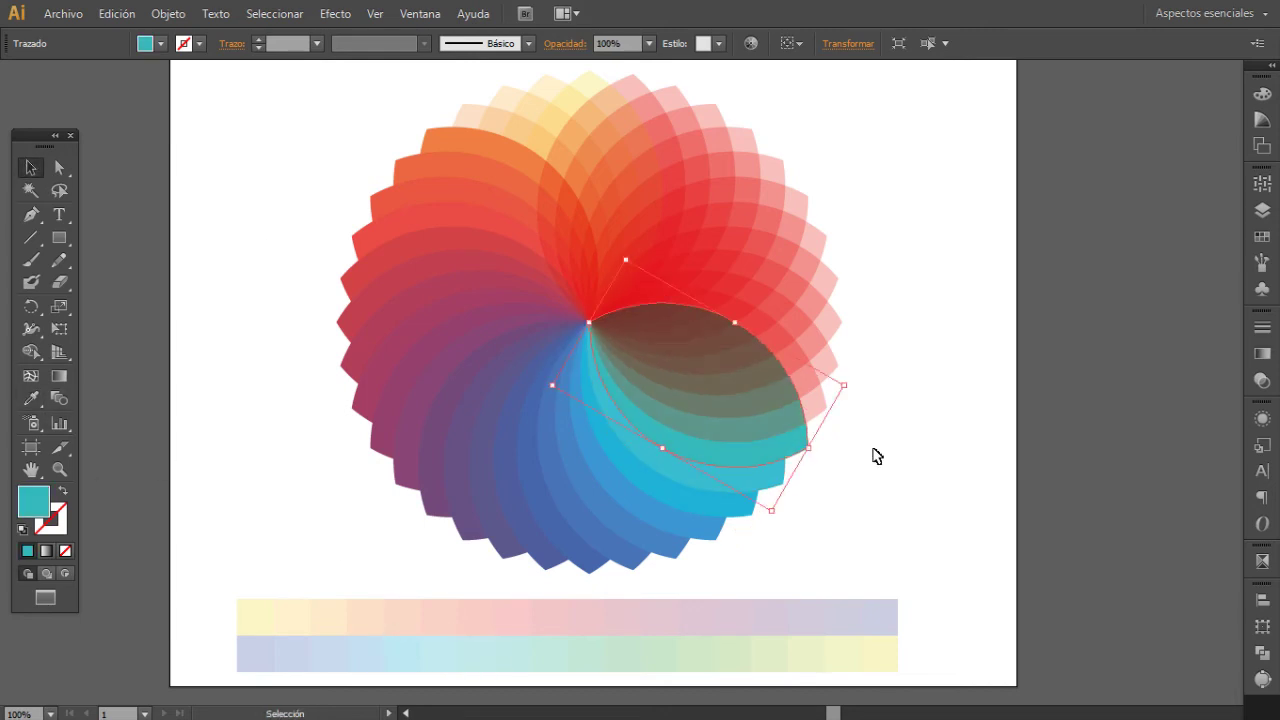
pyautogui.keyDown('ctrl'); pyautogui.click(815, 390); pyautogui.keyUp('ctrl')
pyautogui.click(509, 651)
# - Fill the next upper-right petals with green sampled from the lower strip
pyautogui.keyDown('ctrl'); pyautogui.click(826, 358); pyautogui.keyUp('ctrl')
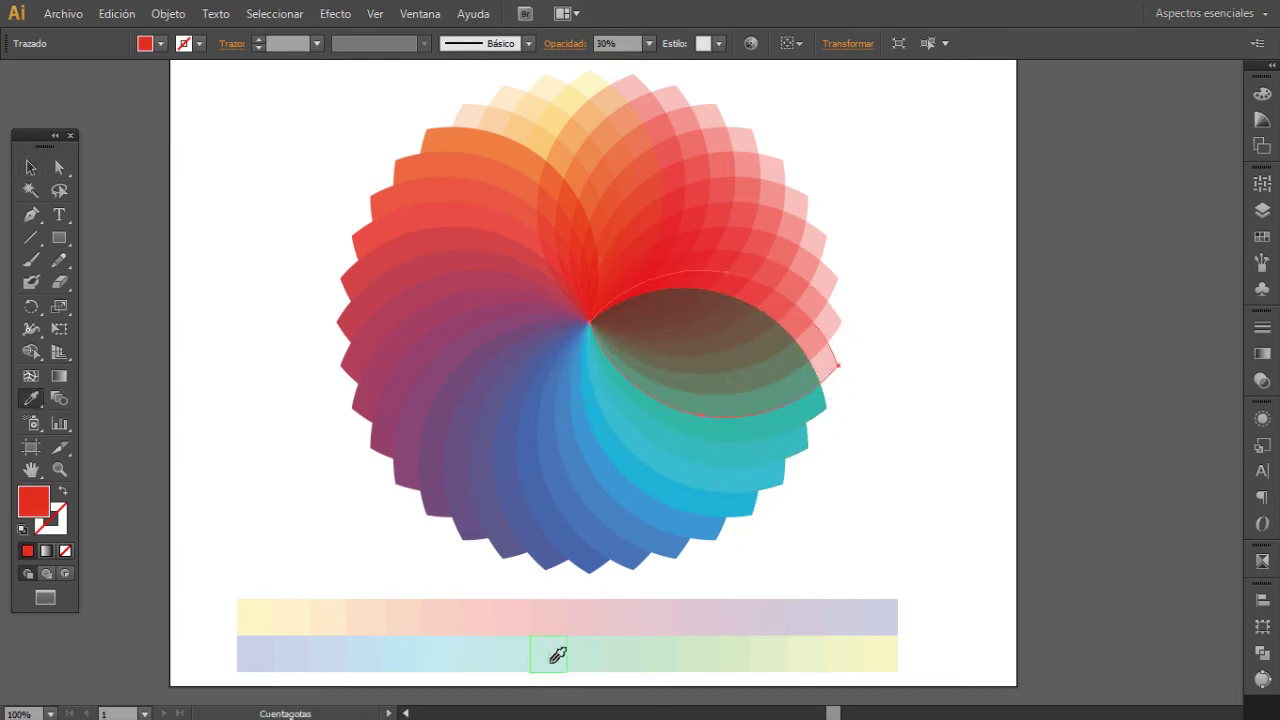
pyautogui.click(557, 655)
pyautogui.keyDown('ctrl'); pyautogui.click(757, 314); pyautogui.keyUp('ctrl')
pyautogui.click(31, 167)
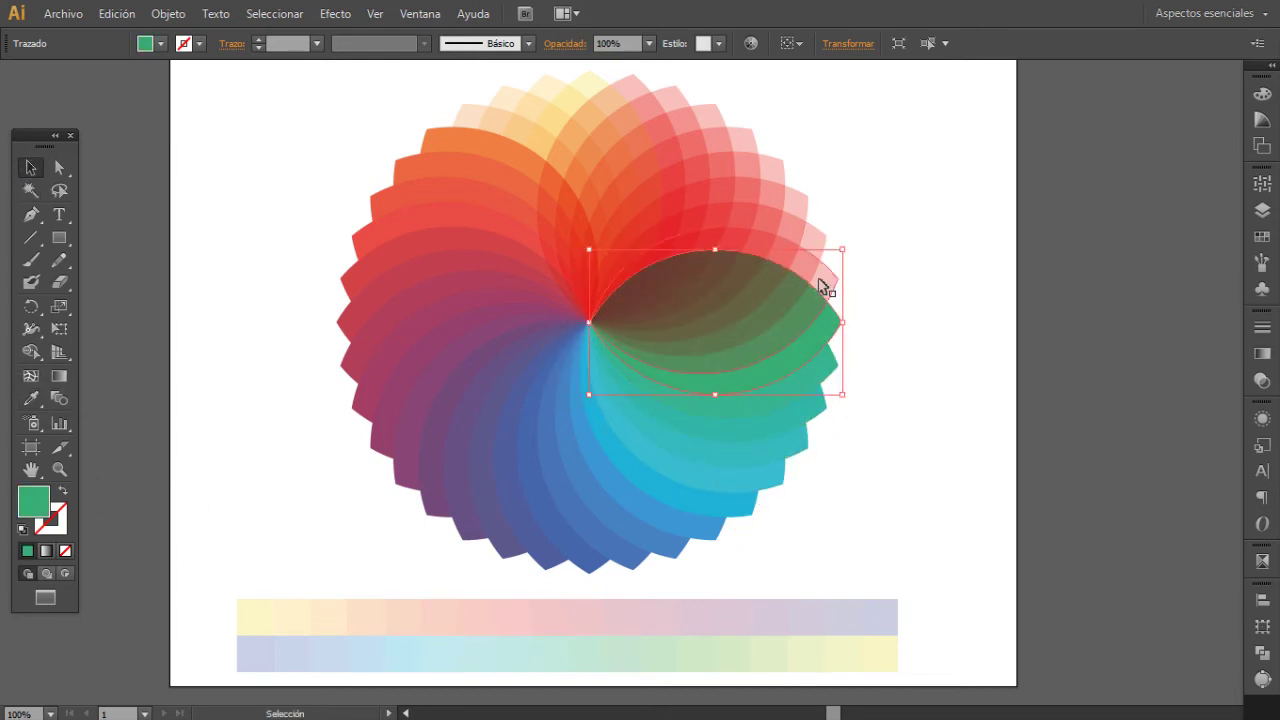
pyautogui.click(820, 286)
pyautogui.click(31, 398)
pyautogui.click(610, 655)
pyautogui.click(31, 167)
# - Give the top-right petals green and yellow-green from the lower strip
pyautogui.hotkey('ctrl', 'alt', ']')
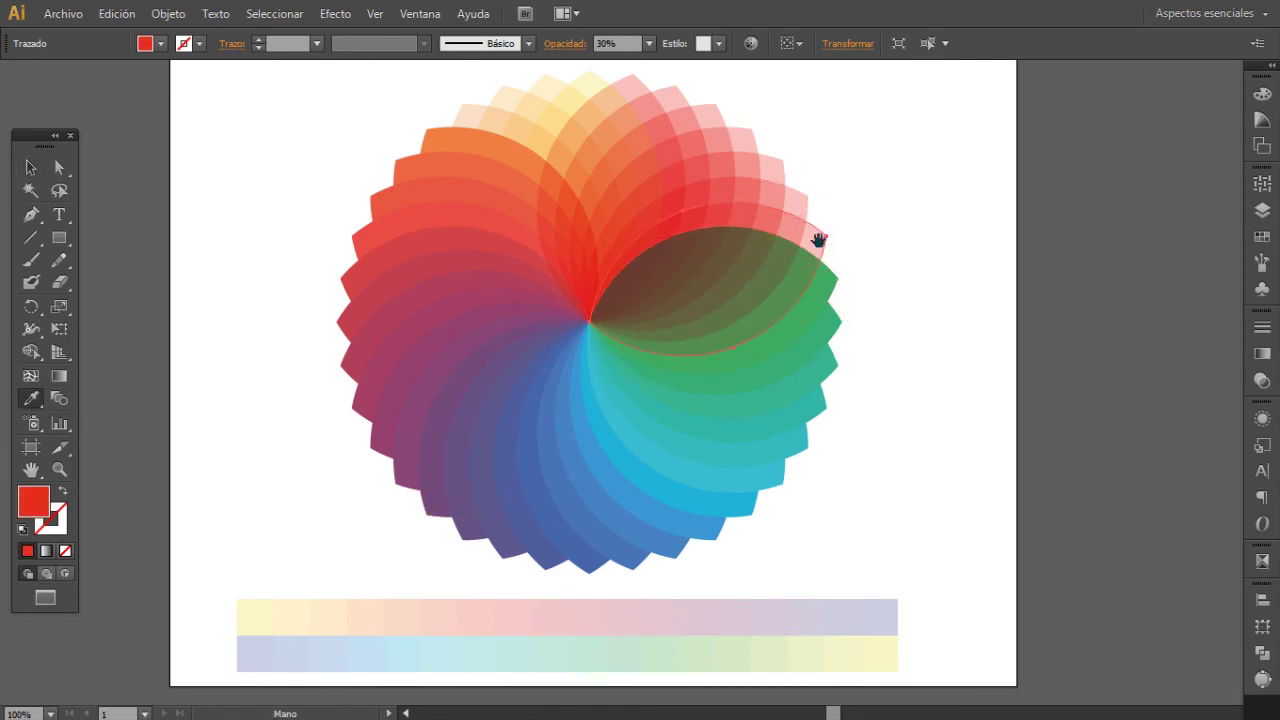
pyautogui.click(622, 655)
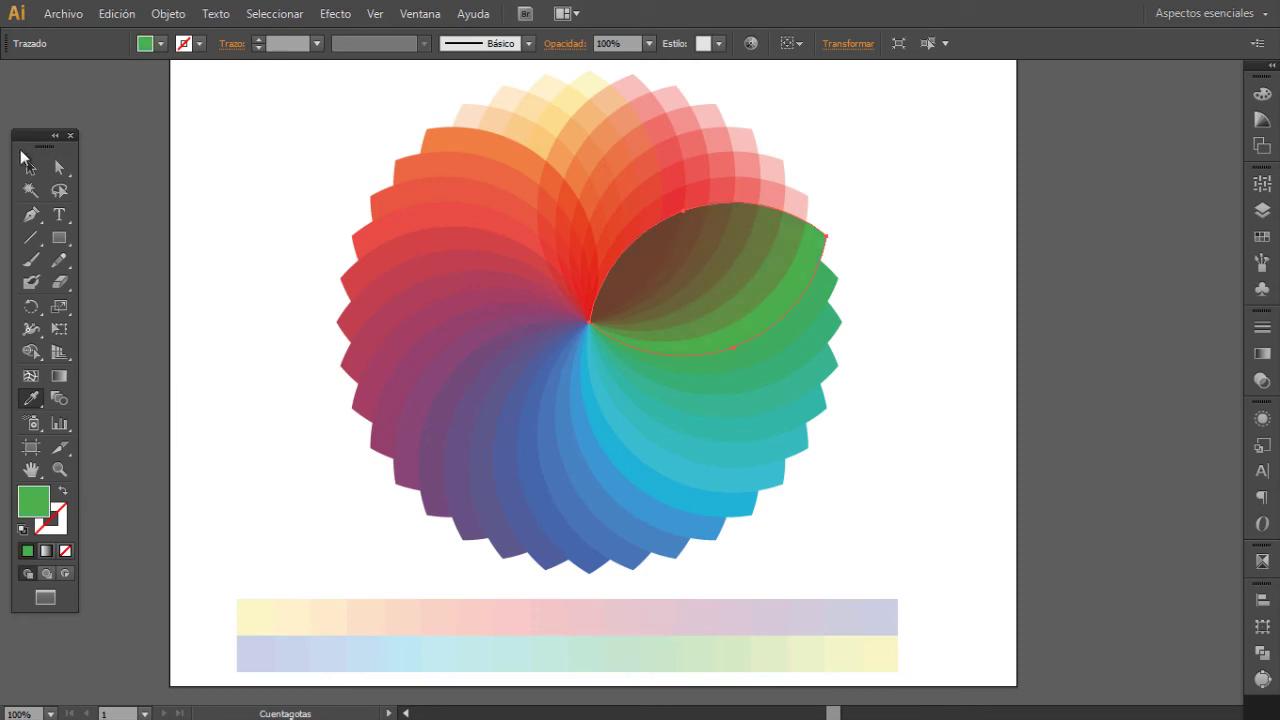
pyautogui.hotkey('ctrl', 'alt', ']')
pyautogui.click(694, 654)
pyautogui.hotkey('ctrl', 'alt', ']')
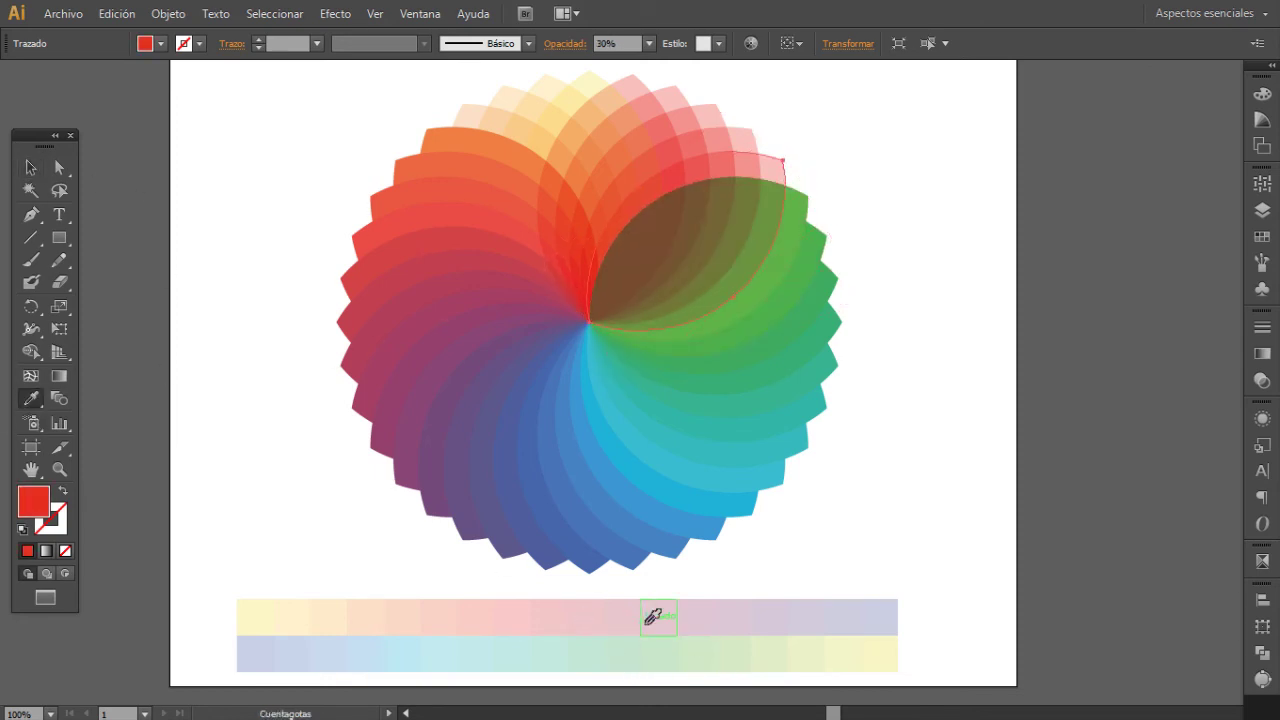
pyautogui.click(656, 652)
# - Colour the next top petal yellow-green from the lower strip
pyautogui.press('v')
pyautogui.hotkey('ctrl', 'alt', ']')
pyautogui.press('i')
pyautogui.click(808, 662)
pyautogui.press('v')
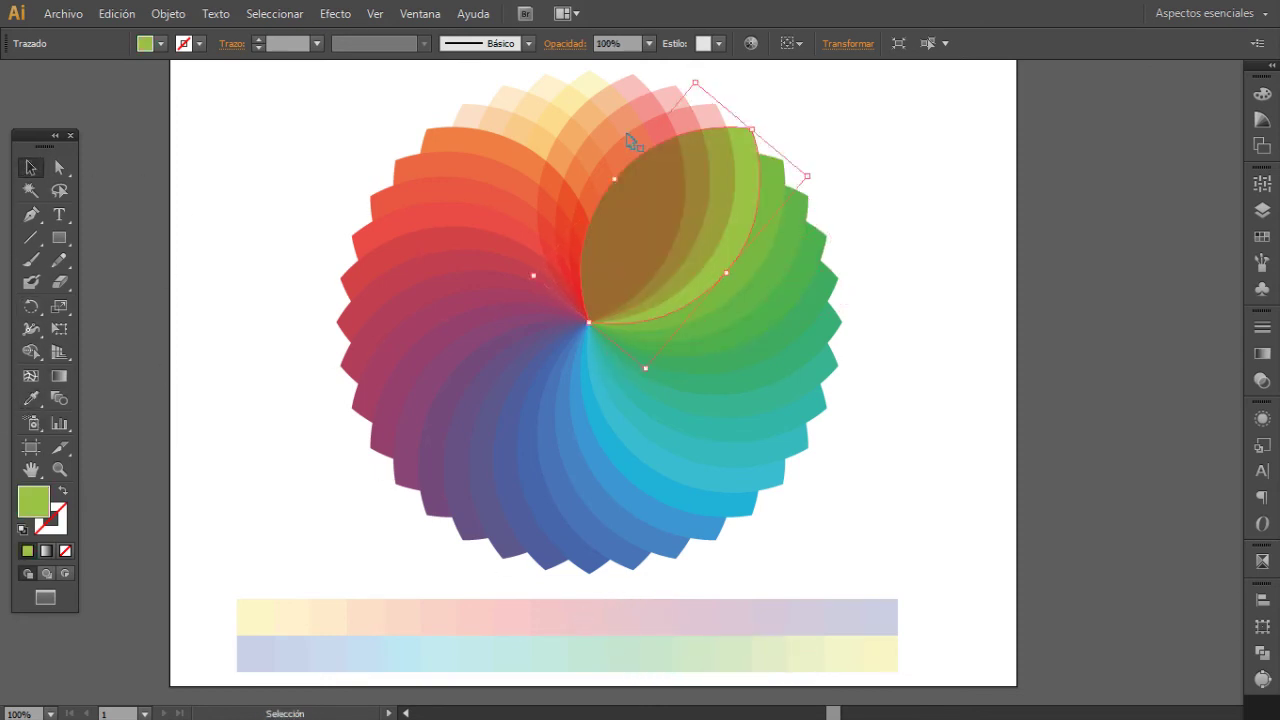
pyautogui.hotkey('ctrl', 'alt', ']')
pyautogui.click(31, 398)
# - Fill the remaining top petals with yellow from the lower strip's right end
pyautogui.click(806, 655)
pyautogui.press('v')
pyautogui.hotkey('ctrl', 'alt', ']')
pyautogui.press('i')
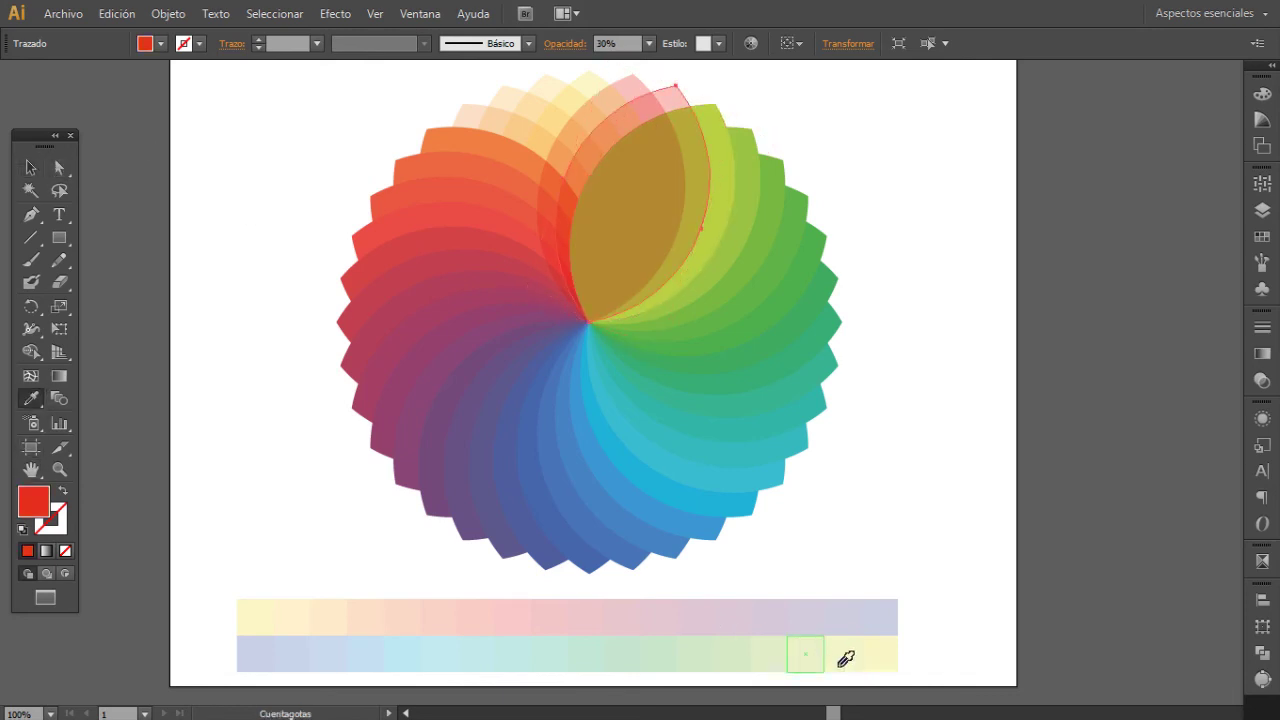
pyautogui.click(845, 659)
pyautogui.press('v')
pyautogui.hotkey('ctrl', 'alt', ']')
pyautogui.press('i')
pyautogui.click(879, 654)
pyautogui.press('v')
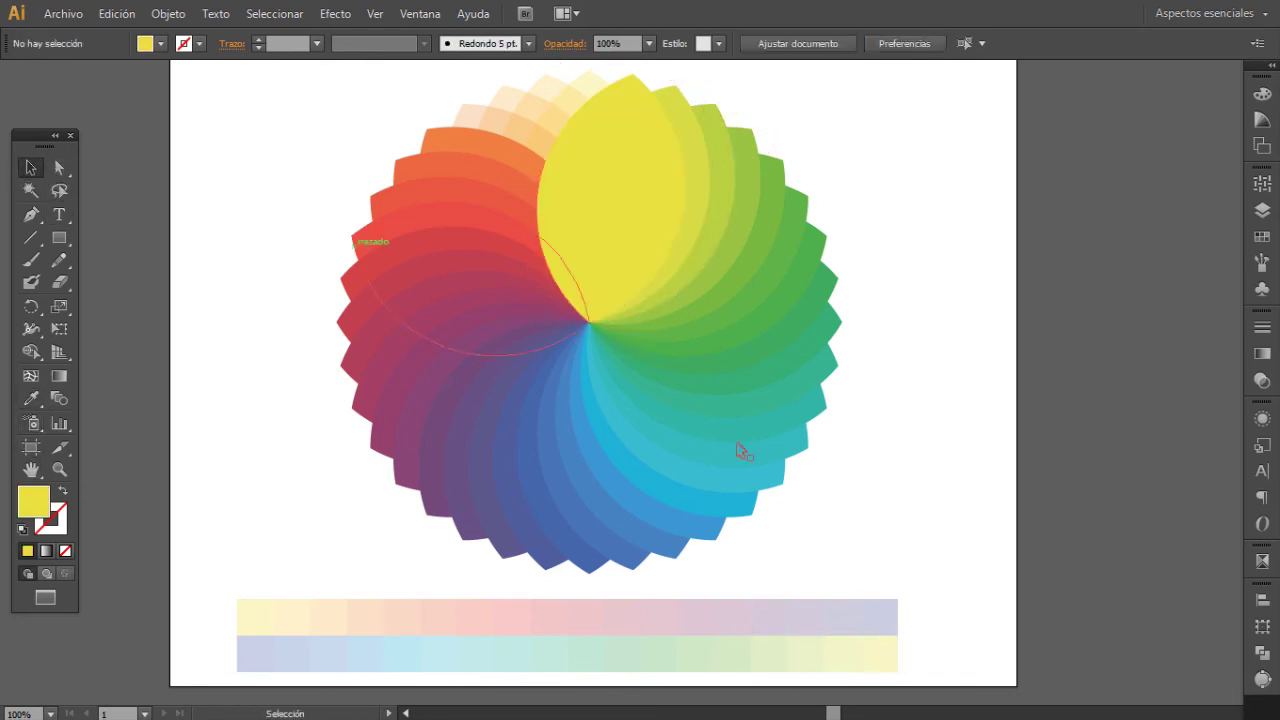
pyautogui.scroll(1, 740, 452)
# - Set all the flower's petals to 30% opacity
pyautogui.moveTo(858, 580); pyautogui.dragTo(322, 94)
pyautogui.click(1262, 380)
pyautogui.click(1232, 334)
pyautogui.click(1212, 422)
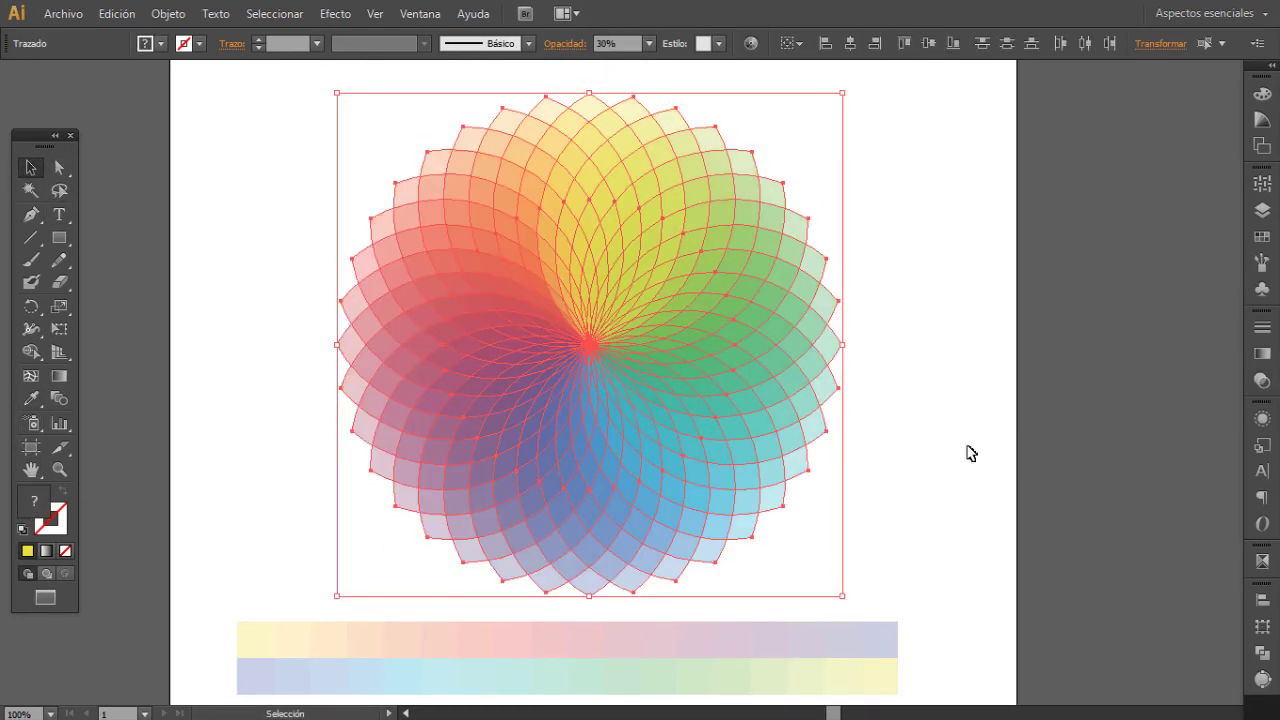
# - Hide the 'colores' layer holding the colour strips
pyautogui.click(971, 453)
pyautogui.click(866, 628)
pyautogui.click(1262, 210)
pyautogui.click(1040, 194)
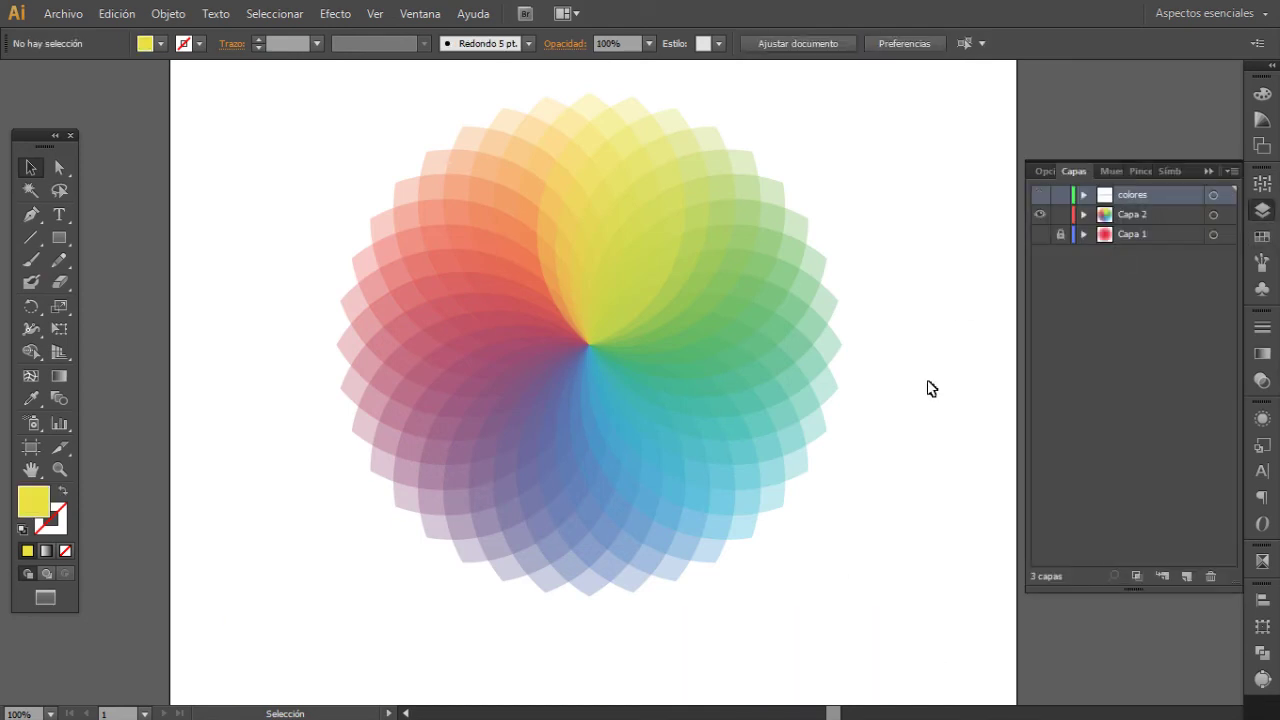
# - Change the selected petals' opacity to 70%
pyautogui.scroll(1, 930, 388)
pyautogui.moveTo(871, 149); pyautogui.dragTo(329, 622)
pyautogui.click(1262, 380)
pyautogui.click(1228, 338)
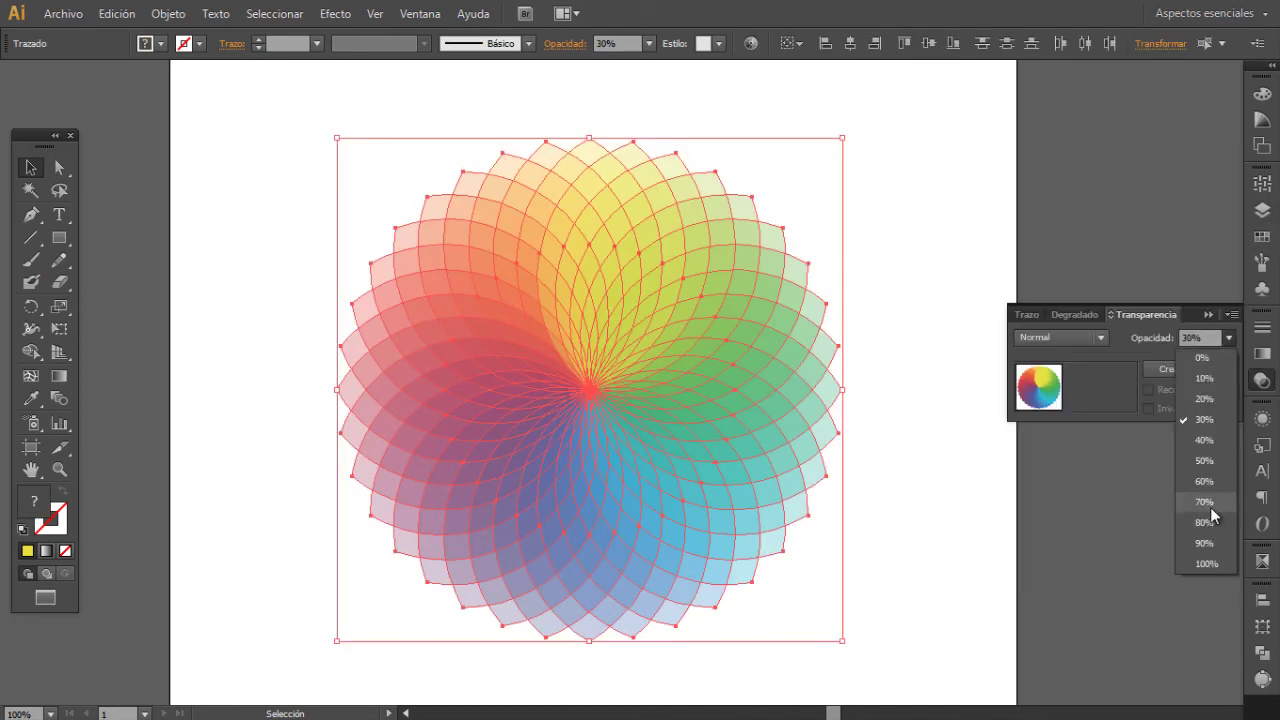
pyautogui.click(1210, 504)
pyautogui.click(801, 258)
# - Set all petals to Multiplicar blend mode at 30% opacity
pyautogui.hotkey('ctrl', 'a')
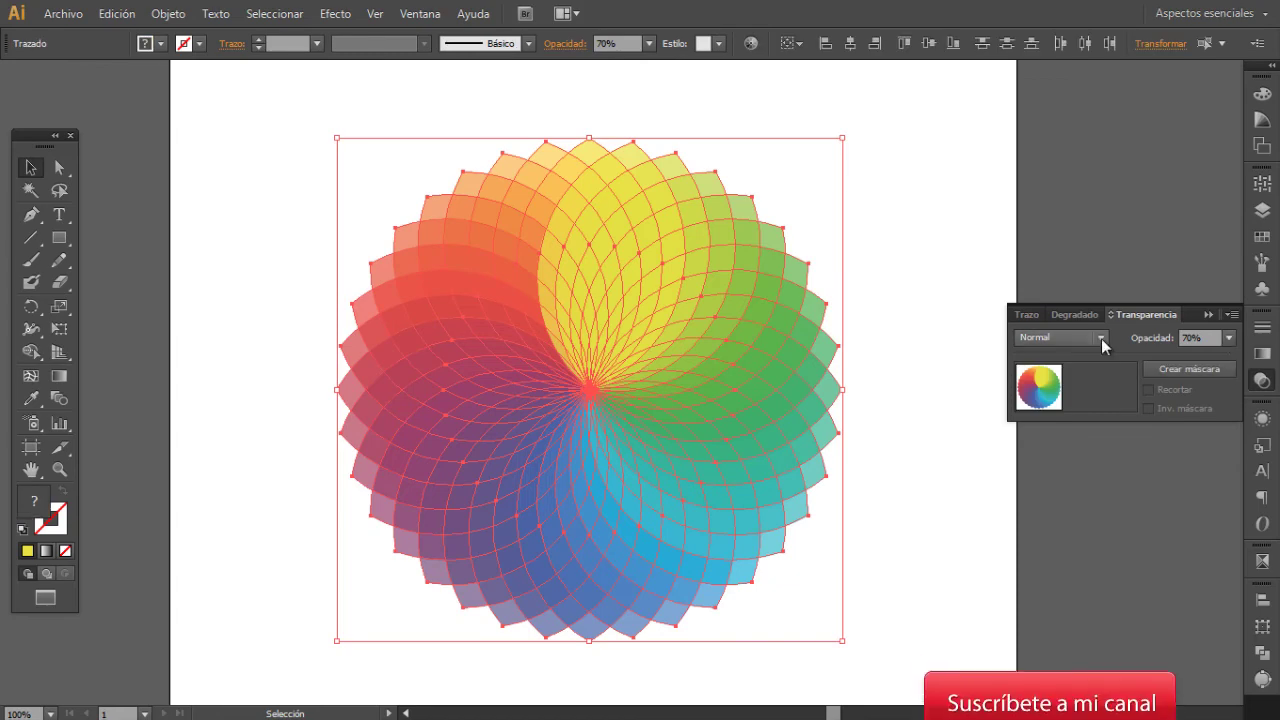
pyautogui.click(1100, 337)
pyautogui.click(1040, 370)
pyautogui.click(1228, 338)
pyautogui.click(1210, 421)
pyautogui.click(918, 294)
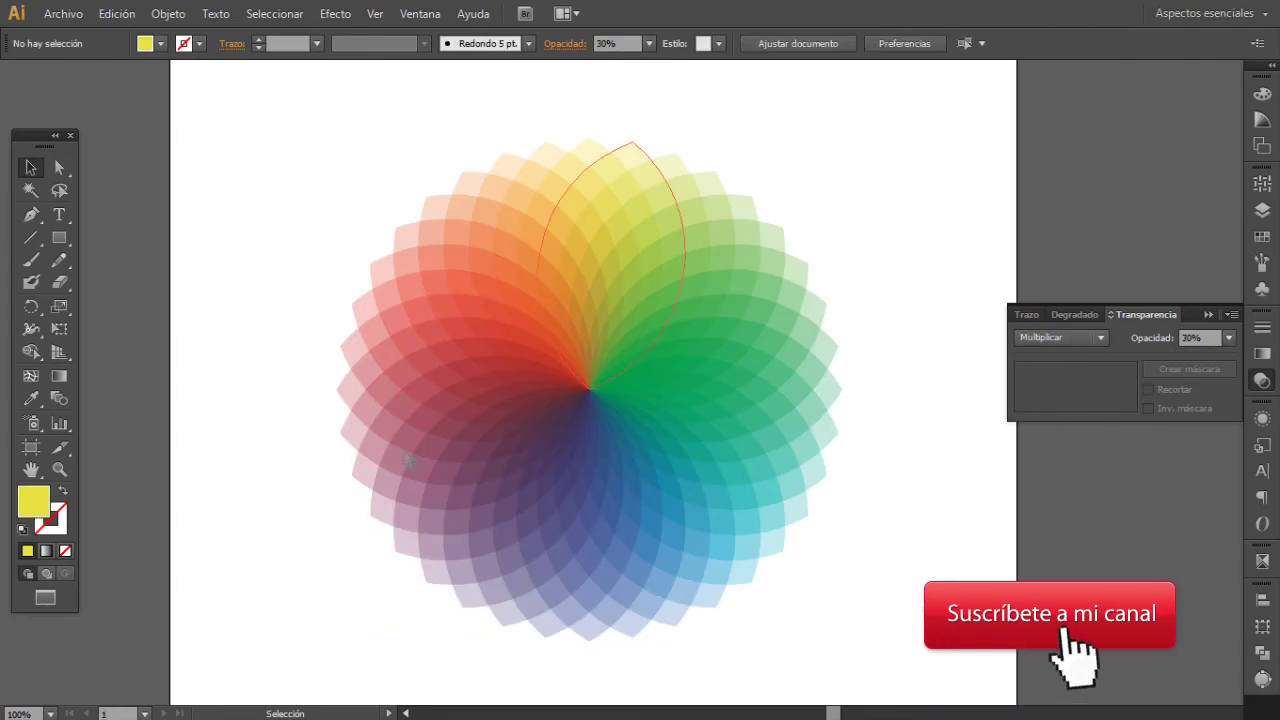
# - Raise the petals' opacity to 40%
pyautogui.moveTo(900, 608); pyautogui.dragTo(251, 151)
pyautogui.click(1228, 338)
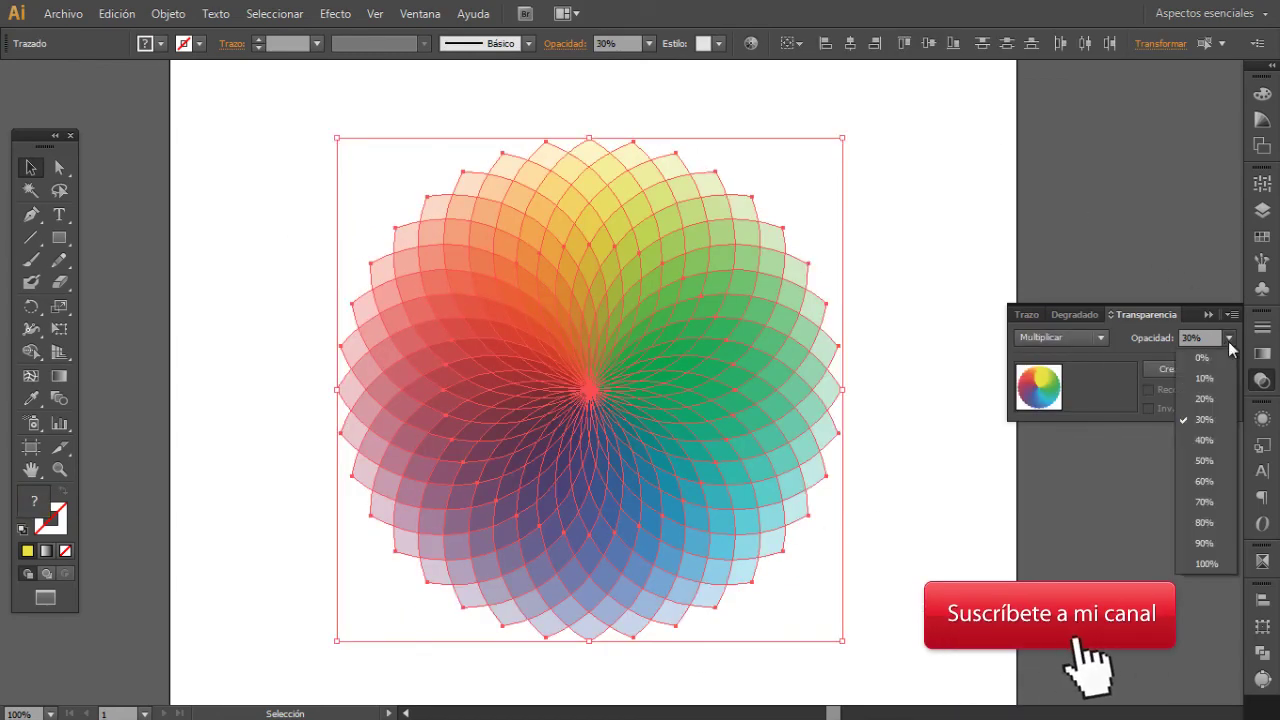
pyautogui.click(1210, 442)
pyautogui.click(971, 477)
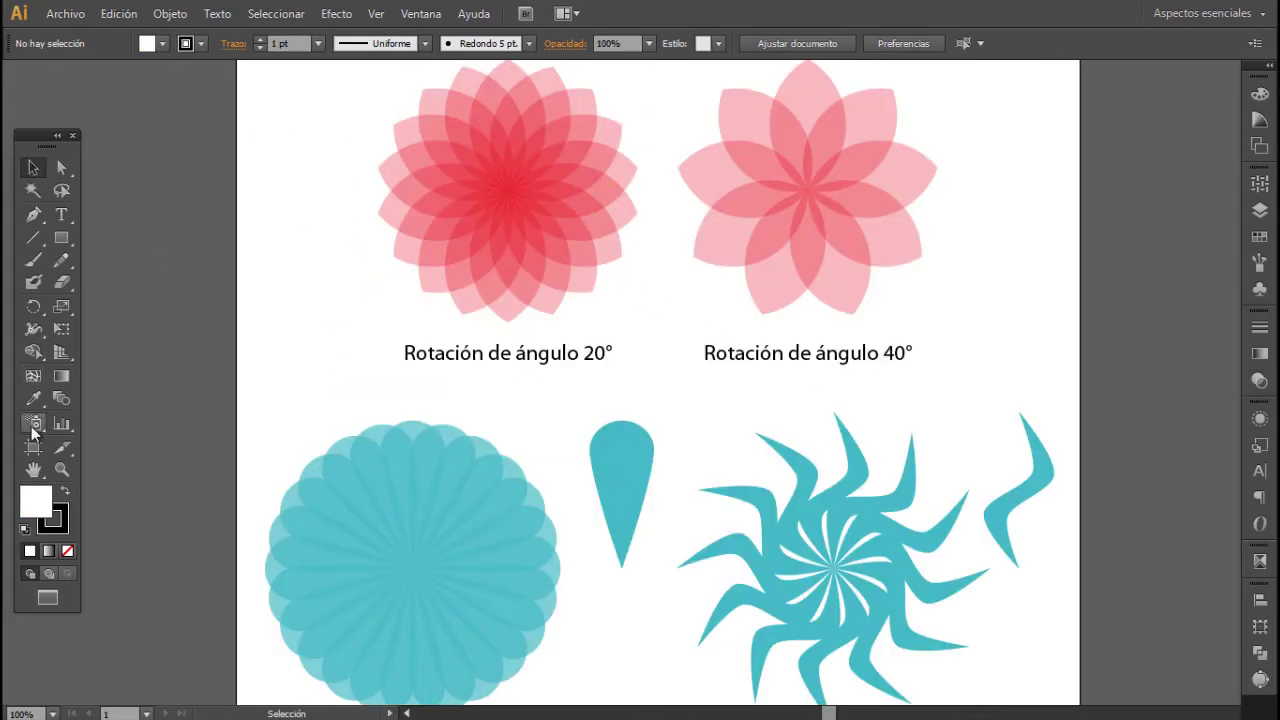
pyautogui.moveTo(687, 314); pyautogui.dragTo(687, 329)
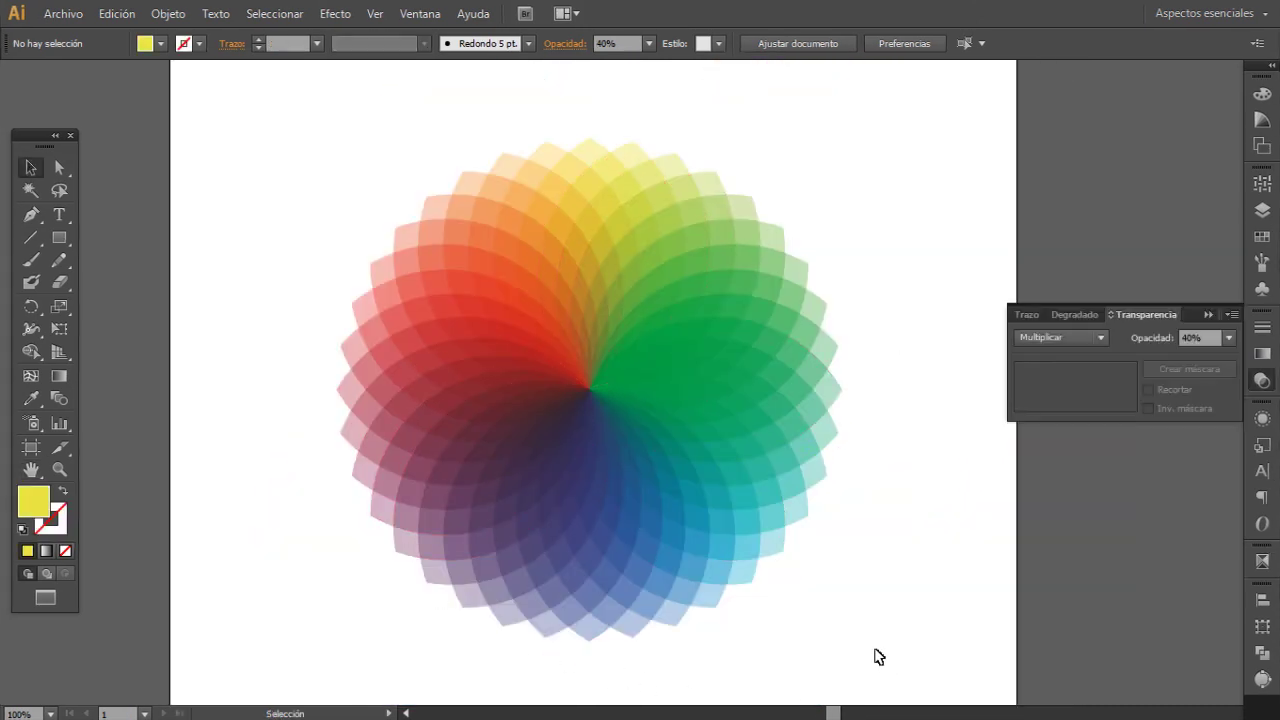
pyautogui.moveTo(878, 657); pyautogui.dragTo(277, 117)
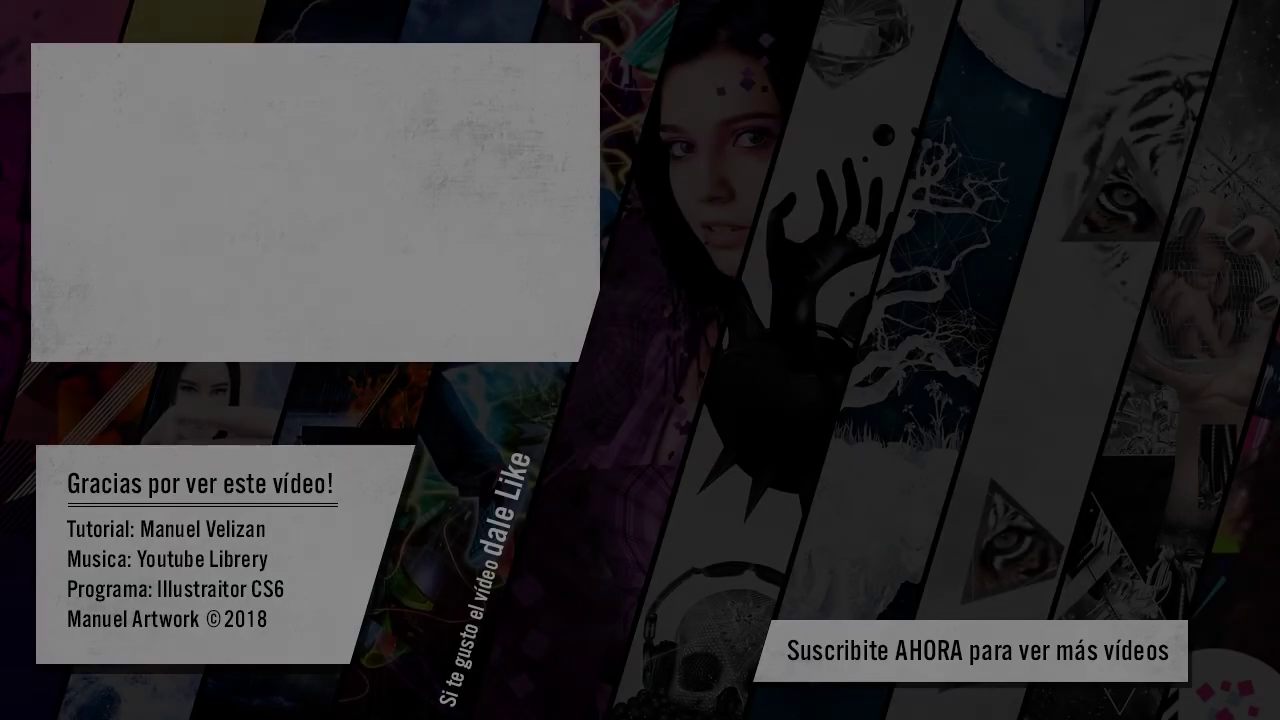